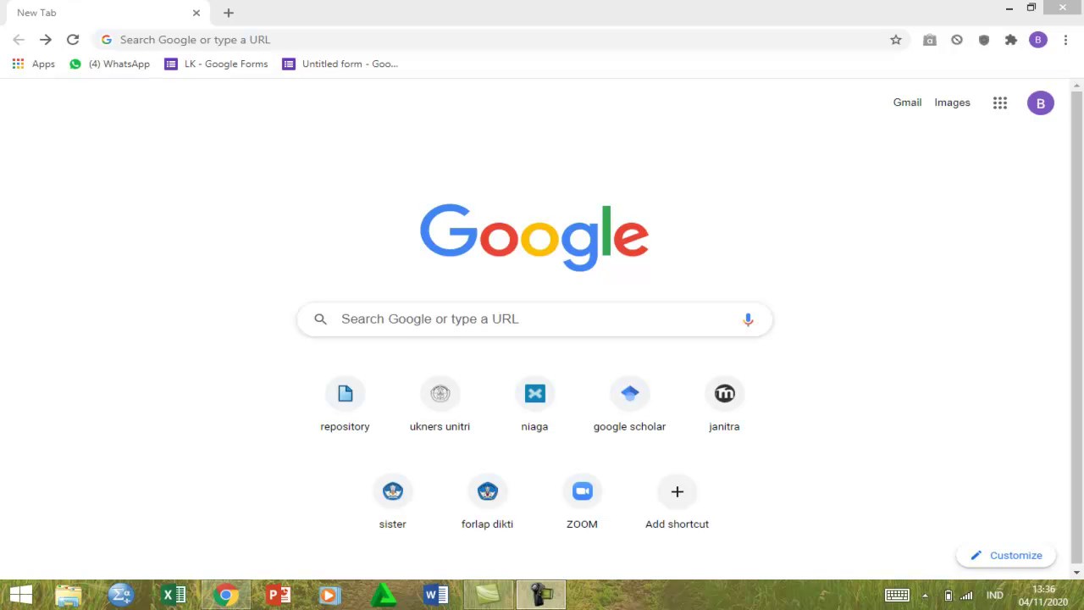
Open Google Drive from the Google apps and create a new blank Google Form
left_click(1000, 102)
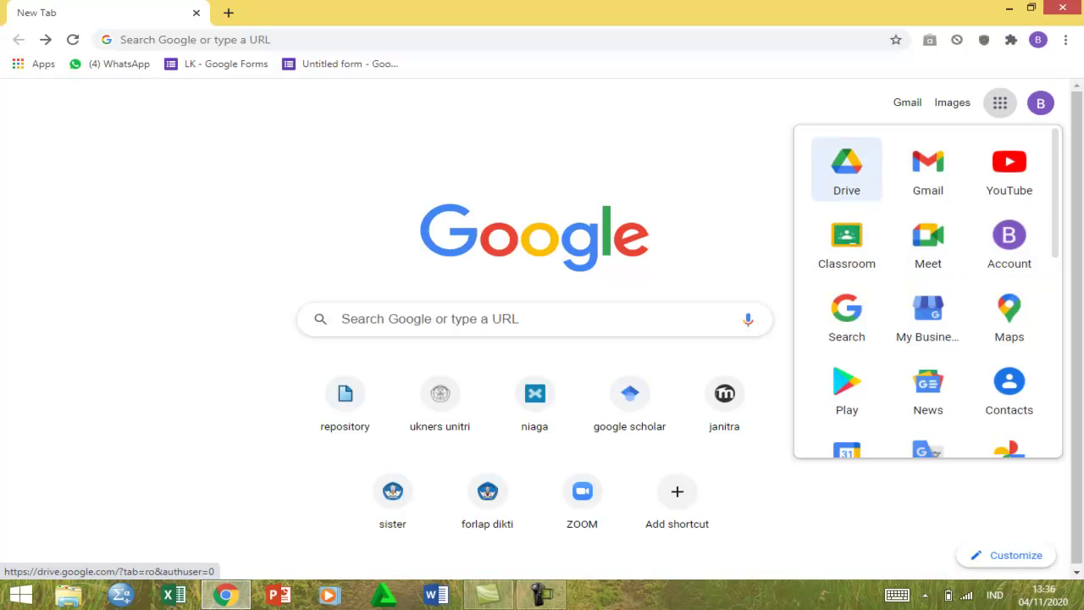
left_click(846, 169)
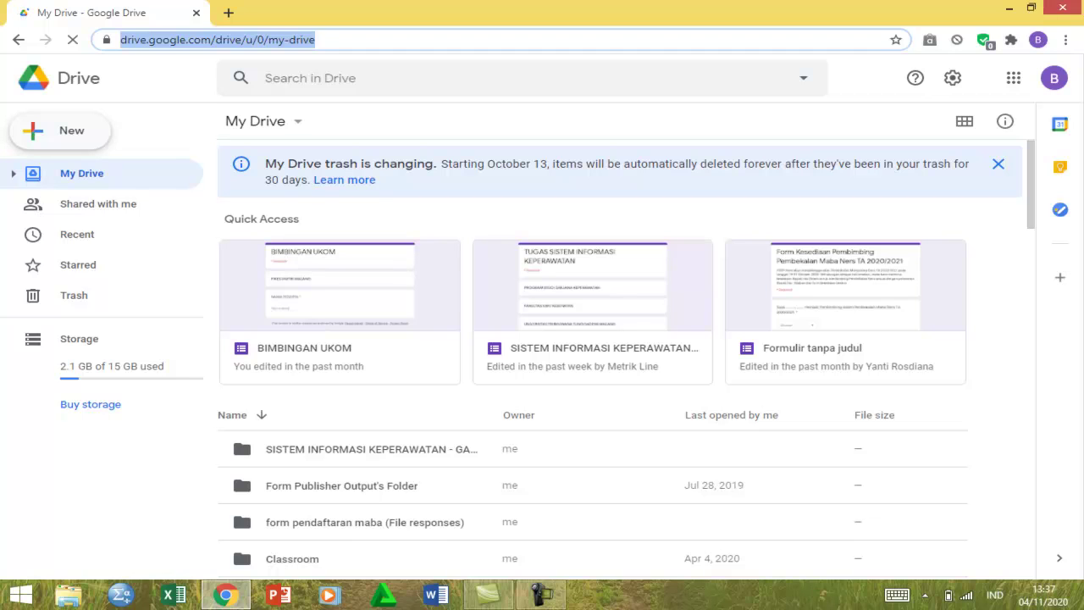
key("Return")
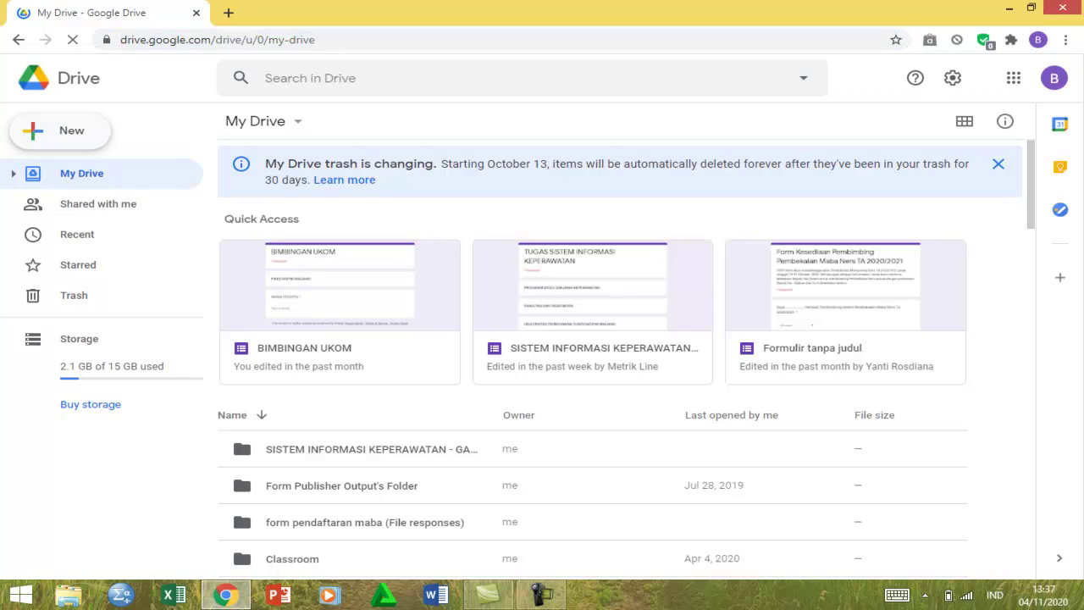
left_click(59, 131)
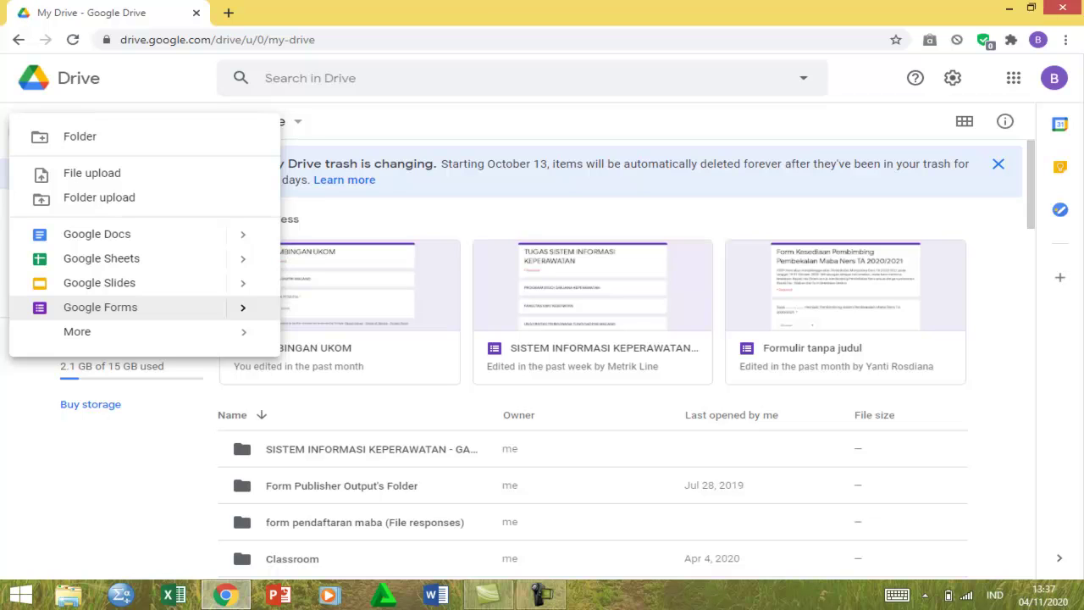
mouse_move(242, 308)
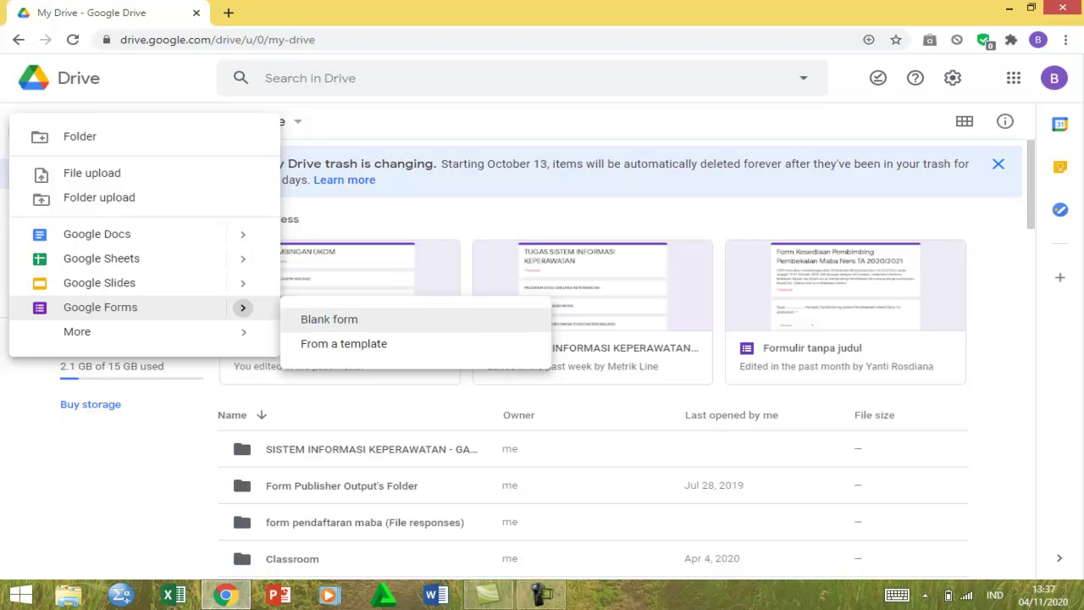
left_click(329, 319)
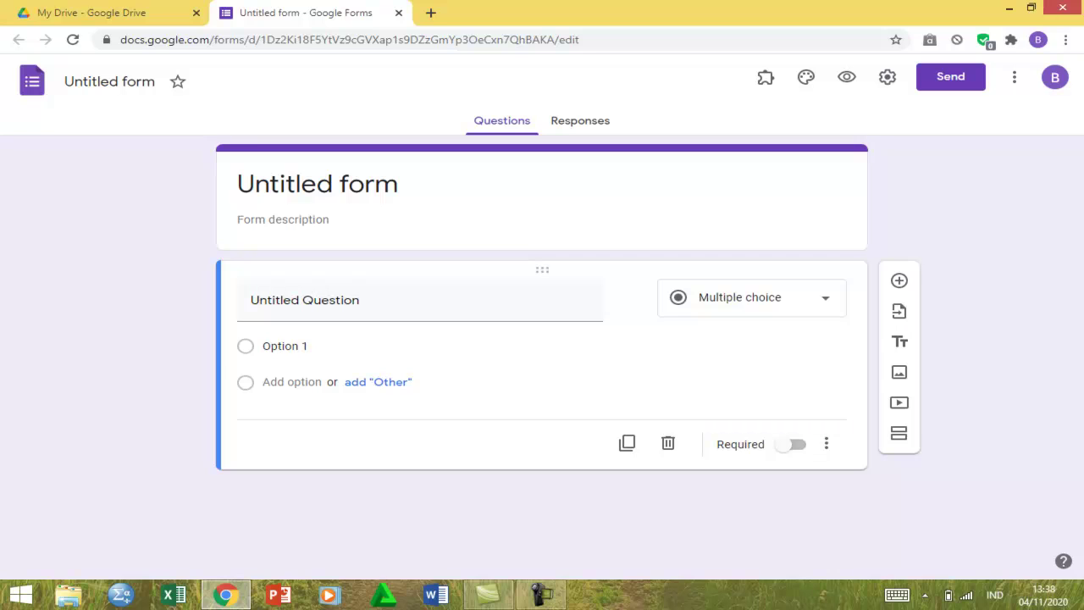
Title the form "KUESIONER" and add a new question below the form header
left_click(318, 184)
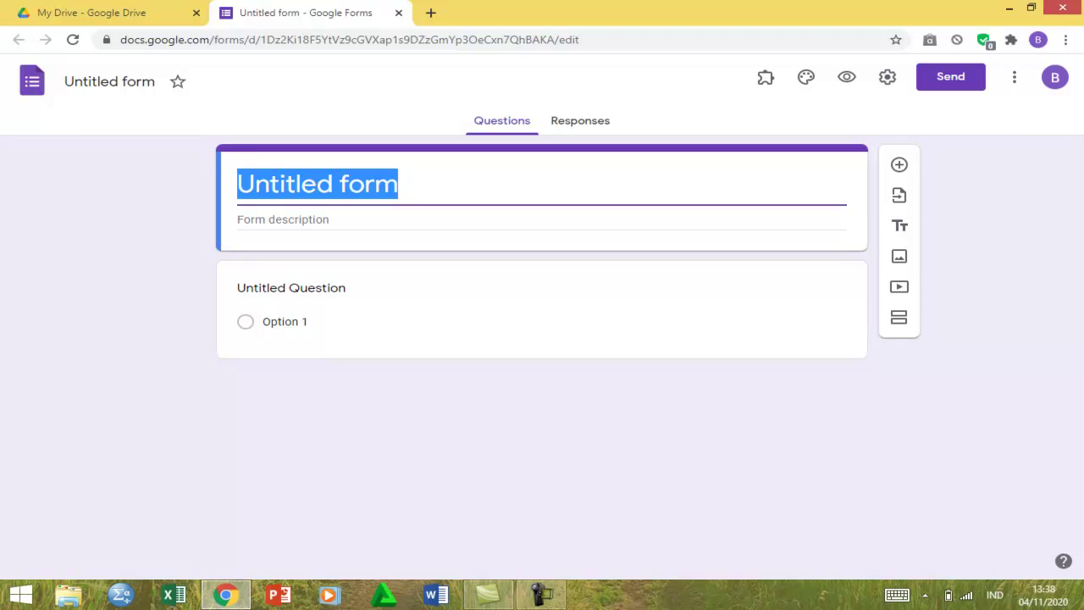
key("Caps_Lock")
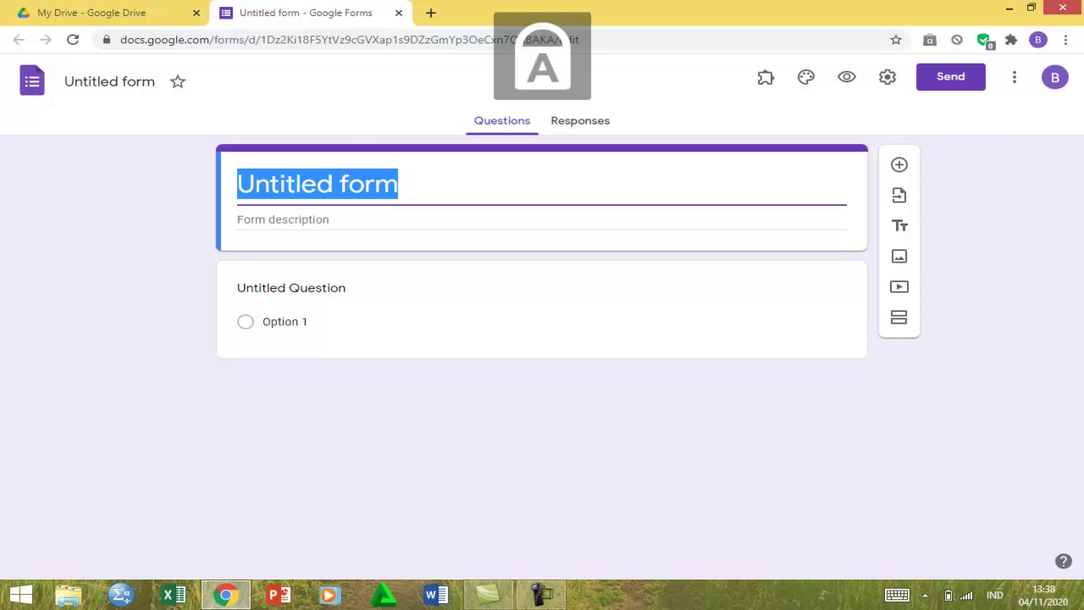
type("KUESIONER")
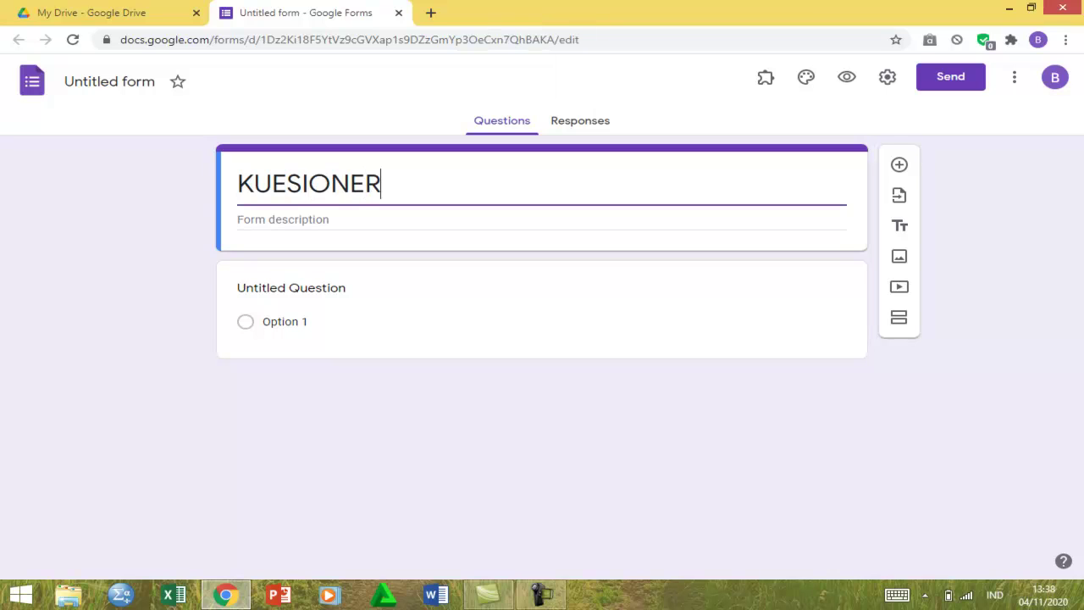
key("Tab")
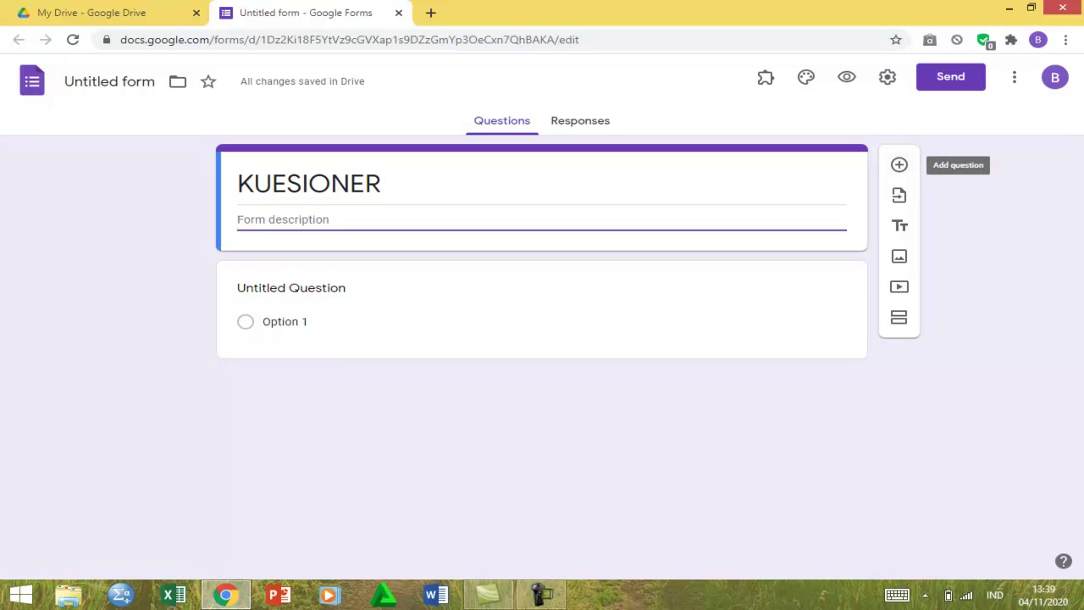
left_click(900, 164)
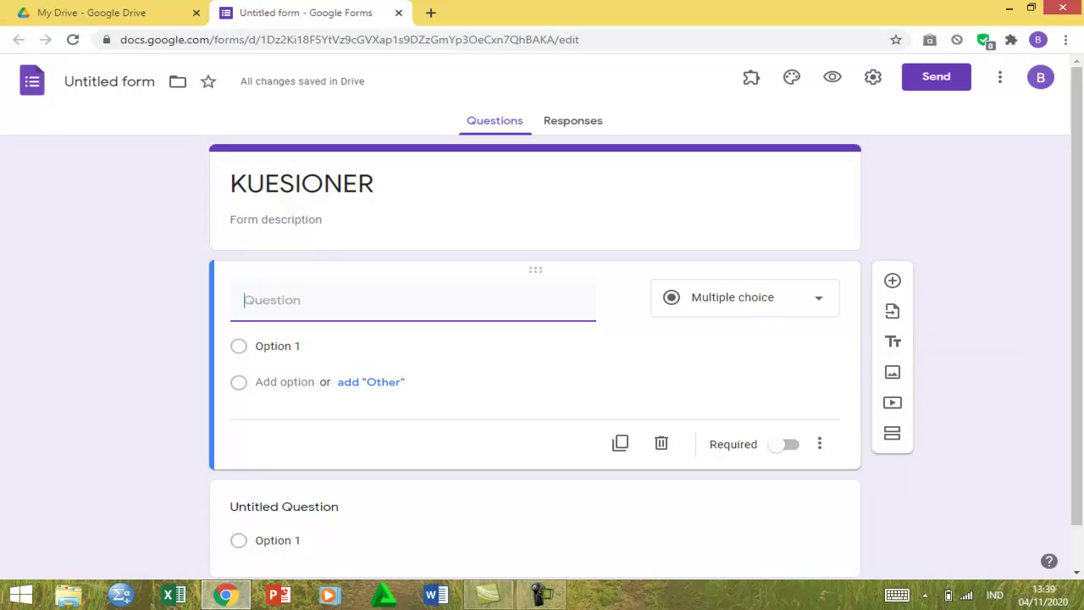
Add a title and description block directly below the form header and title it "LEMBAGA RISET INDEPENDEN"
left_click(398, 184)
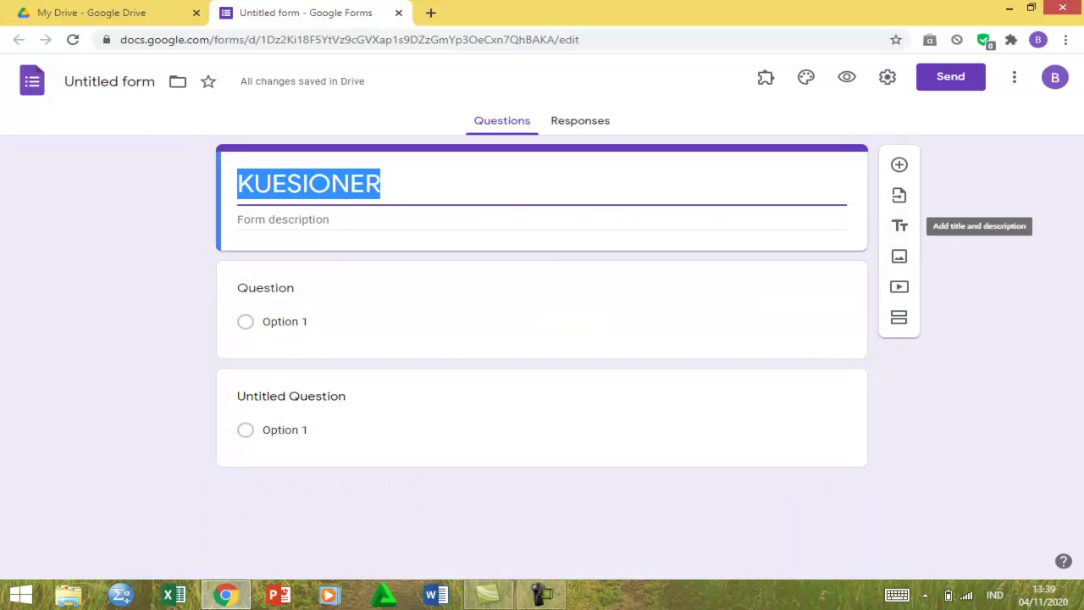
left_click(900, 226)
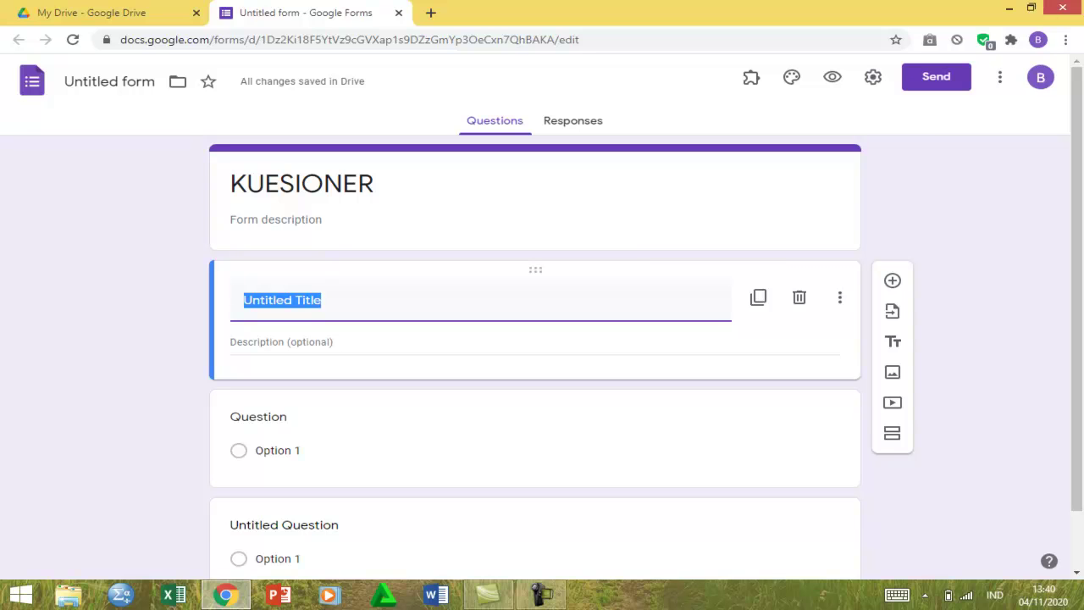
type("IE")
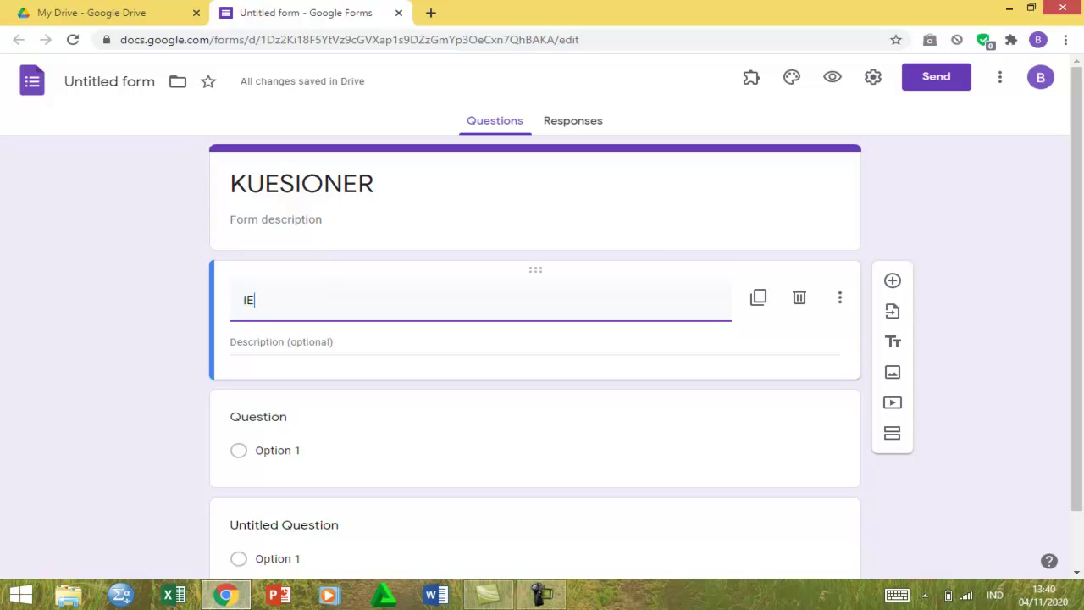
key("Caps_Lock")
key("BackSpace")
key("BackSpace")
type("lemaga")
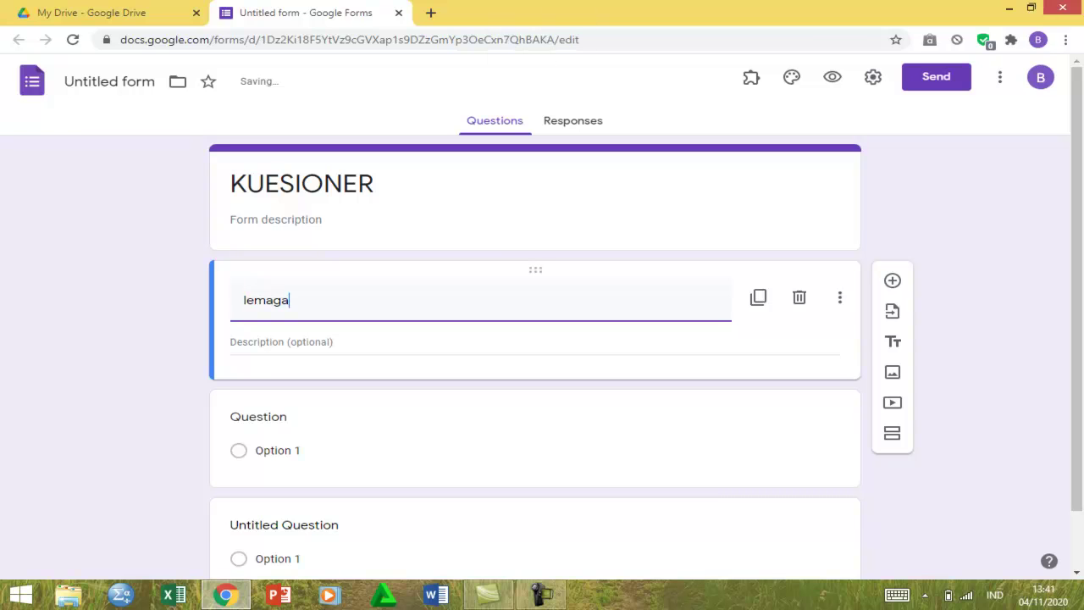
key("BackSpace")
key("BackSpace")
key("BackSpace")
key("BackSpace")
key("BackSpace")
key("BackSpace")
key("Caps_Lock")
type("LEMBAGA RISET I")
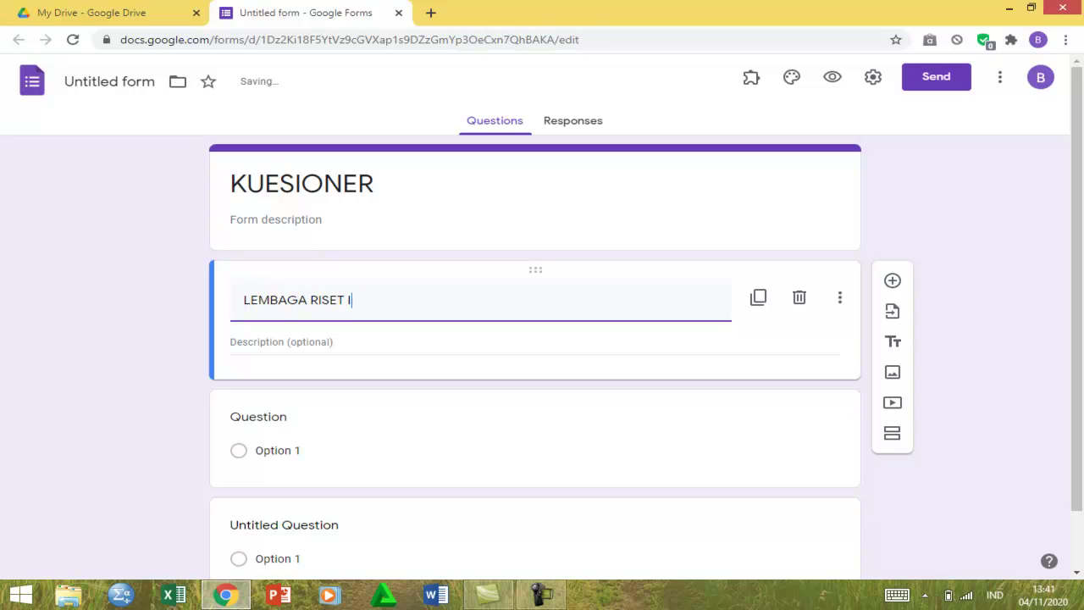
type("NDEPENDEN")
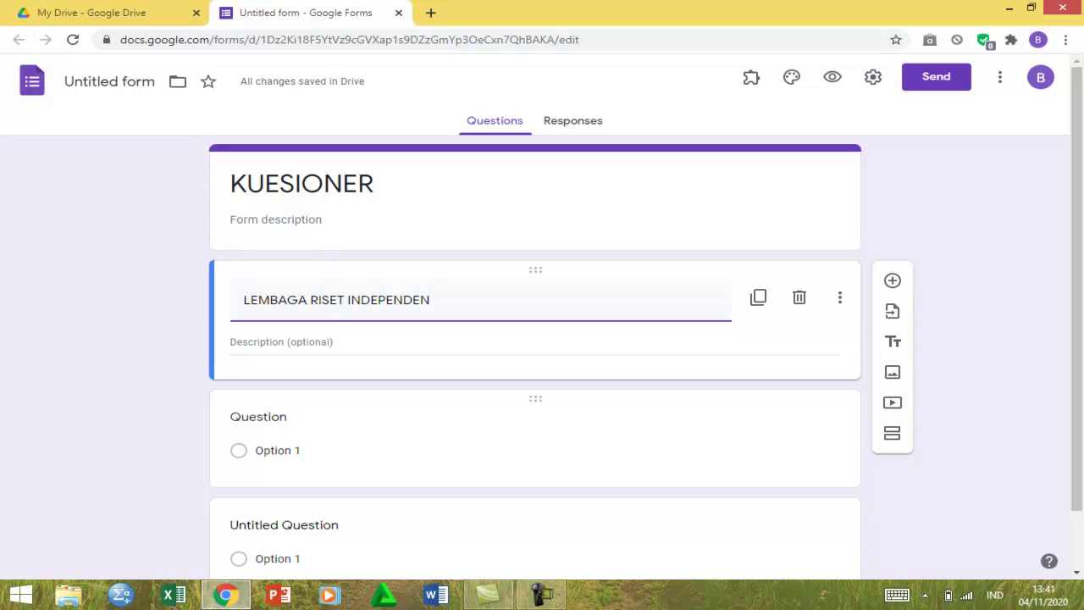
Enter "Dengan ini saya ............. untuk mengisi kuesiner ini." as the text of the blank question below the title block
left_click(258, 417)
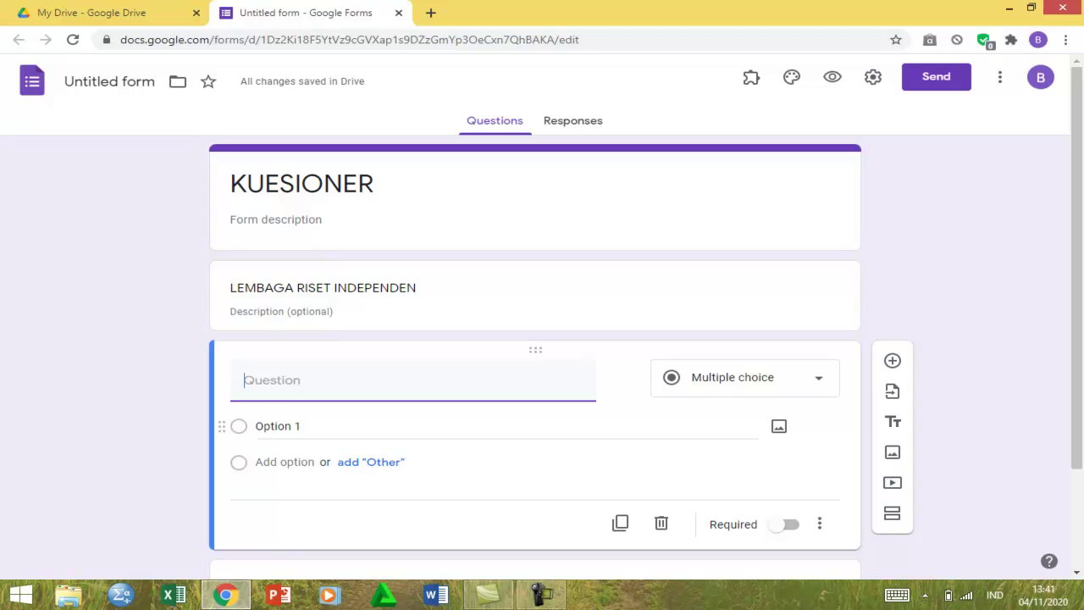
type("deNGANYA")
key("BackSpace")
key("BackSpace")
key("BackSpace")
key("BackSpace")
key("BackSpace")
key("BackSpace")
key("BackSpace")
key("BackSpace")
key("Caps_Lock")
type("Den")
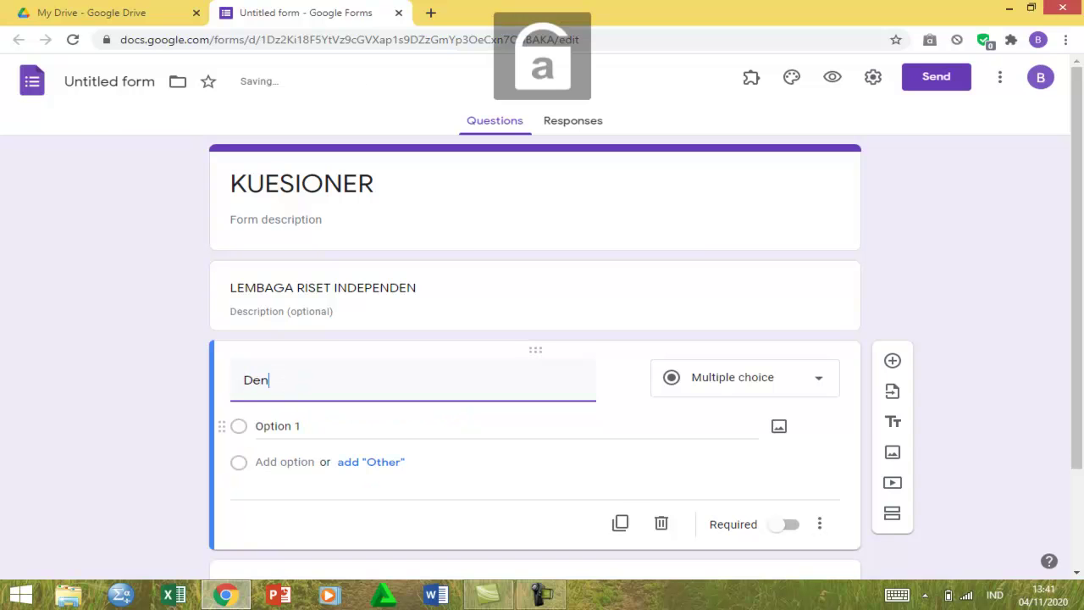
type("gan ini saya ............ un")
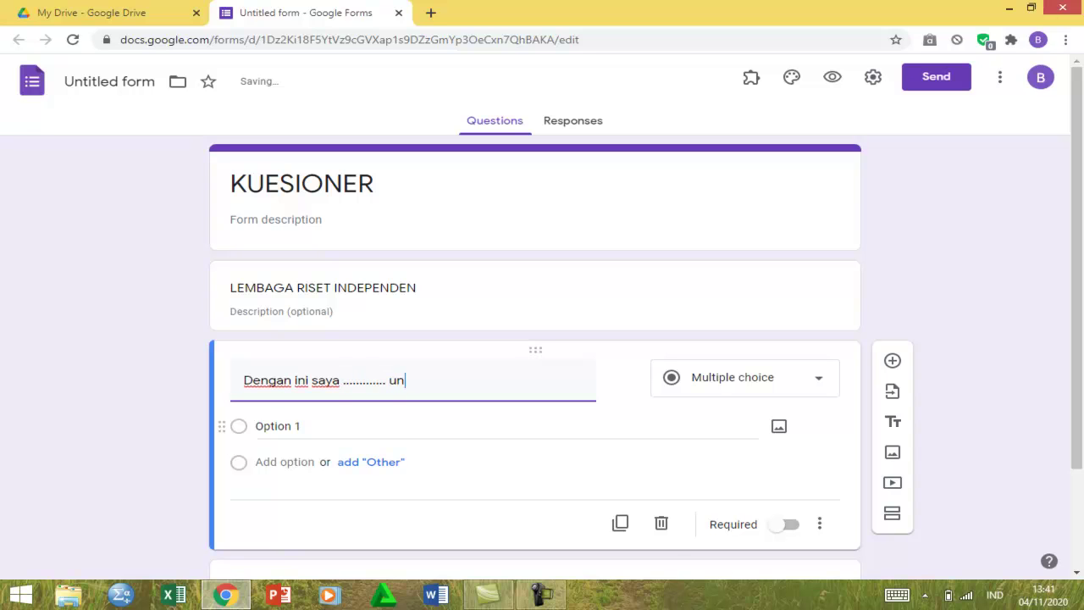
type("tuk mengisi kuesiner ini.")
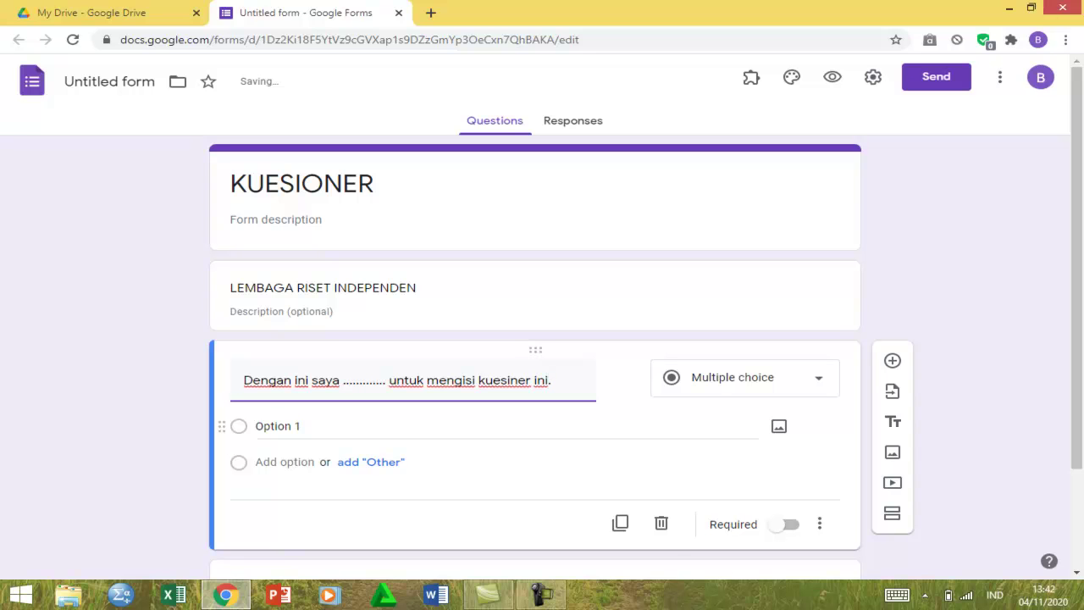
Change the consent question's type to Dropdown and give it the options "bersedia" and "tidak bersedia"
left_click(278, 426)
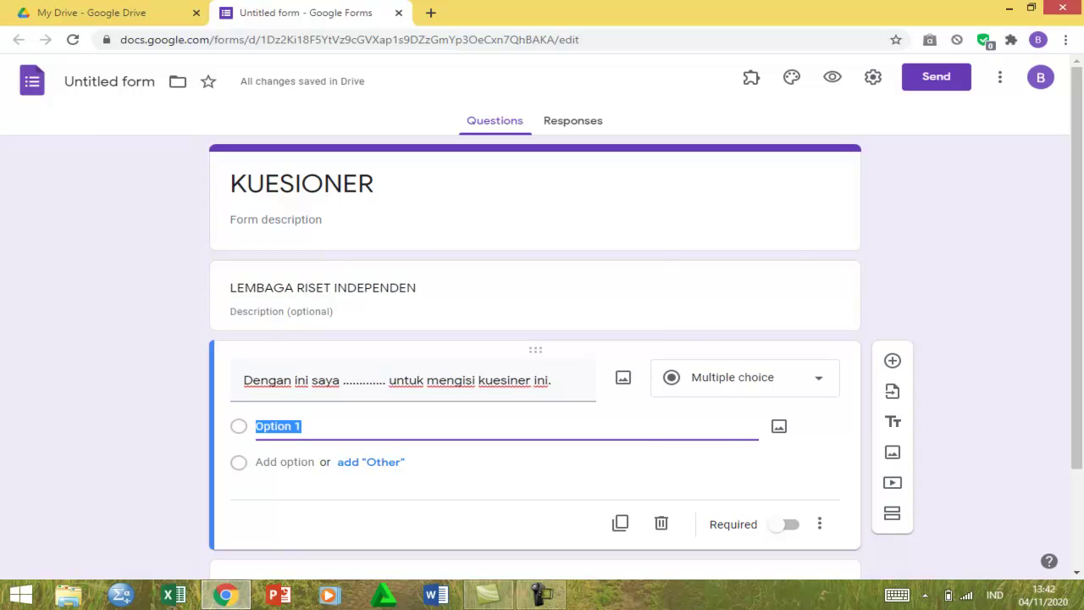
left_click(746, 377)
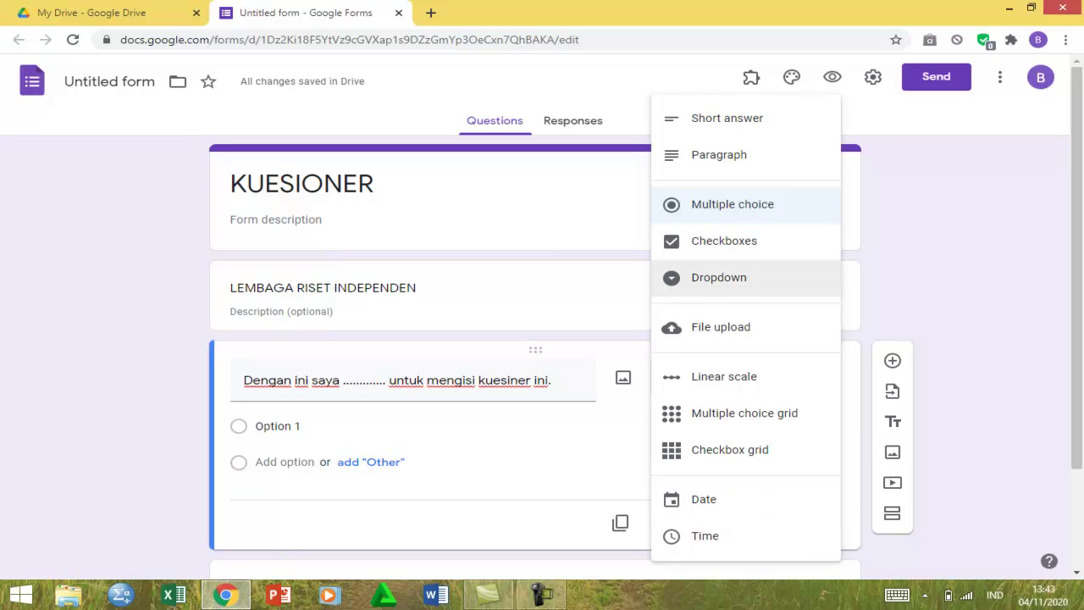
left_click(719, 277)
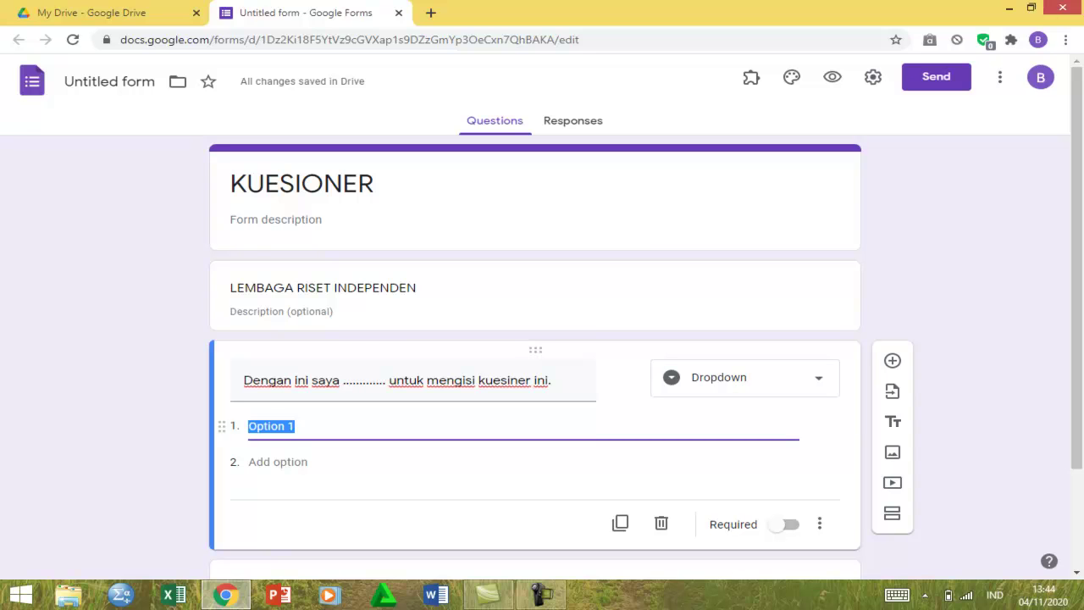
type("bersedia")
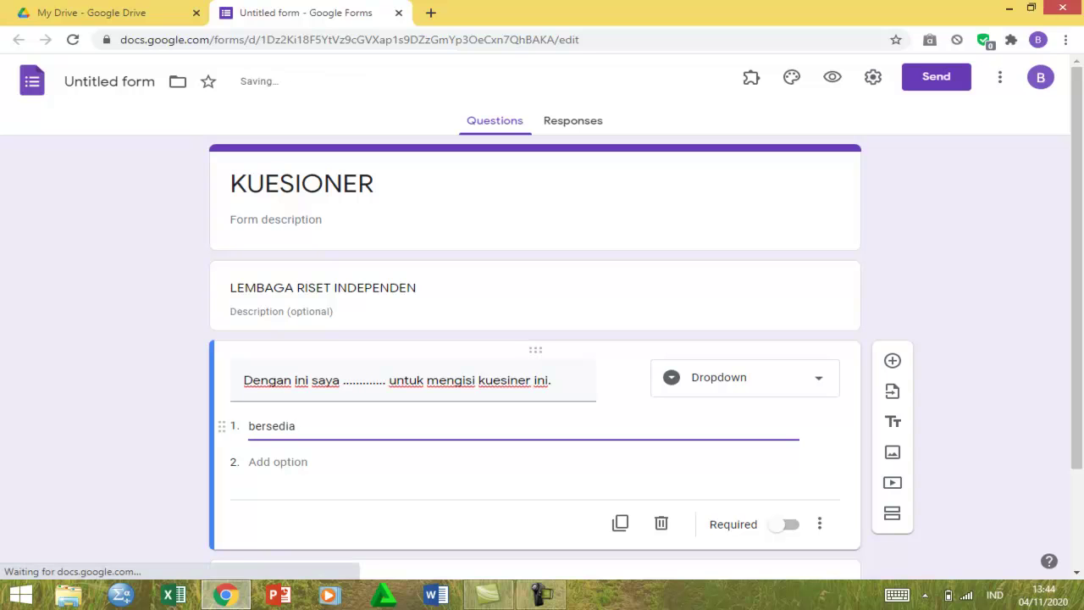
key("Return")
type("tida")
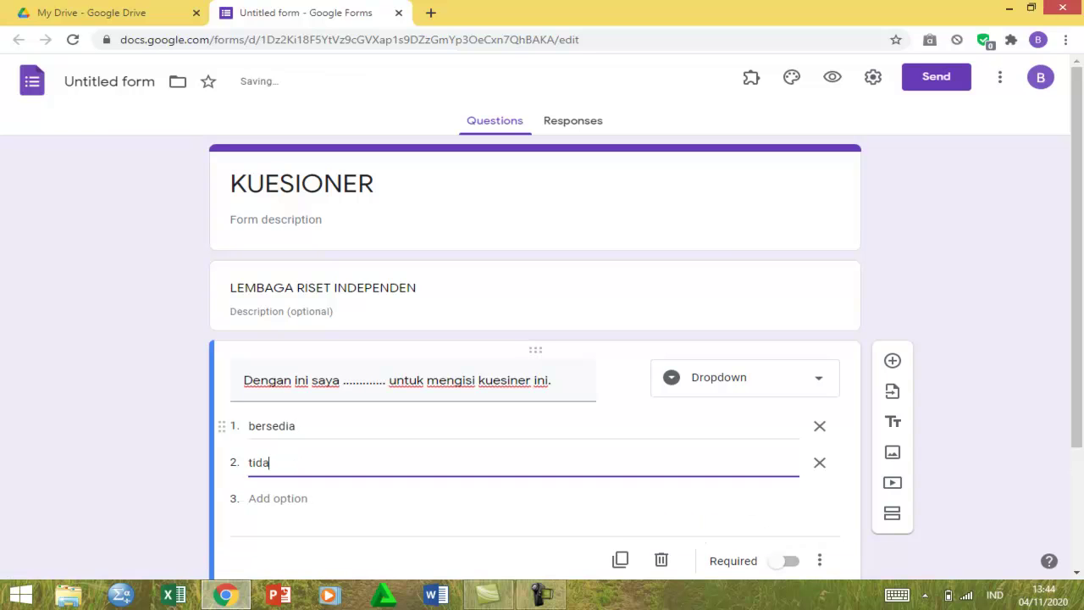
type("k bersedia")
Make the consent question required and add a new section after it
scroll(536, 463, "down", 2)
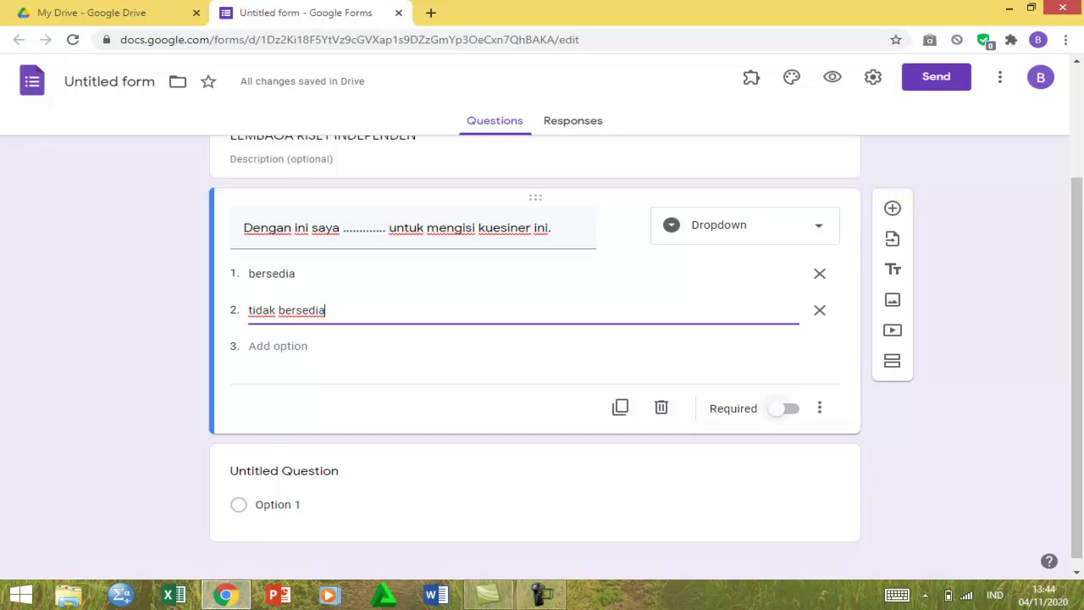
left_click(782, 408)
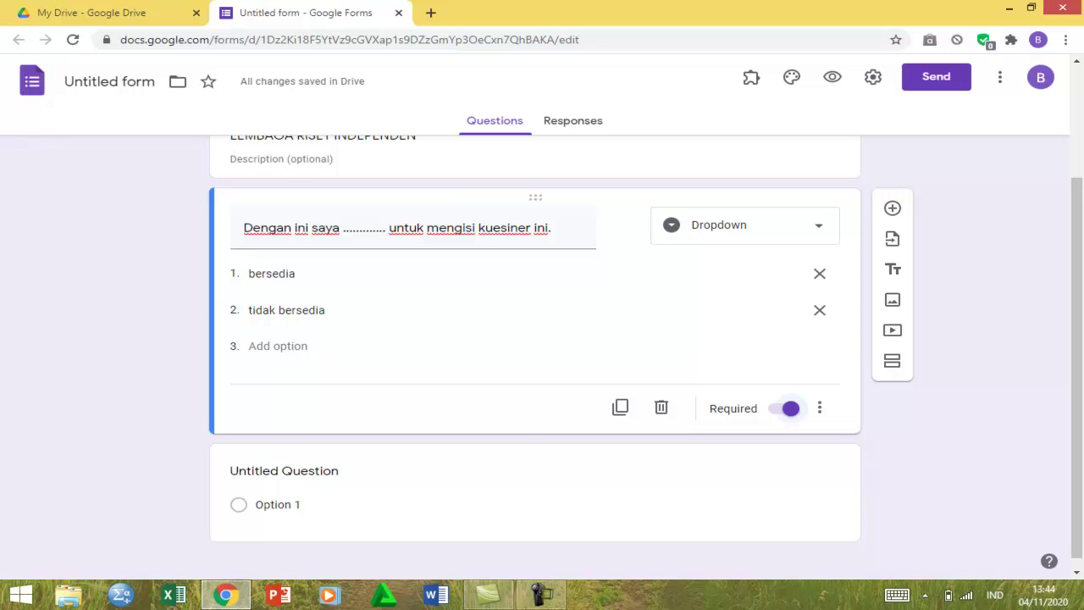
scroll(339, 339, "up", 2)
scroll(339, 339, "down", 1)
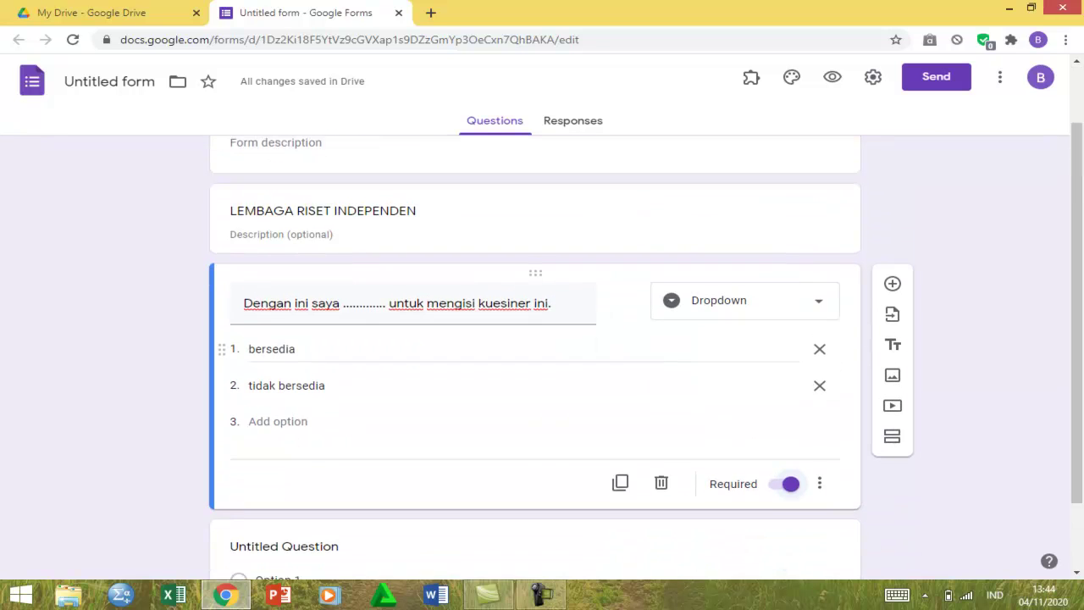
scroll(542, 339, "down", 1)
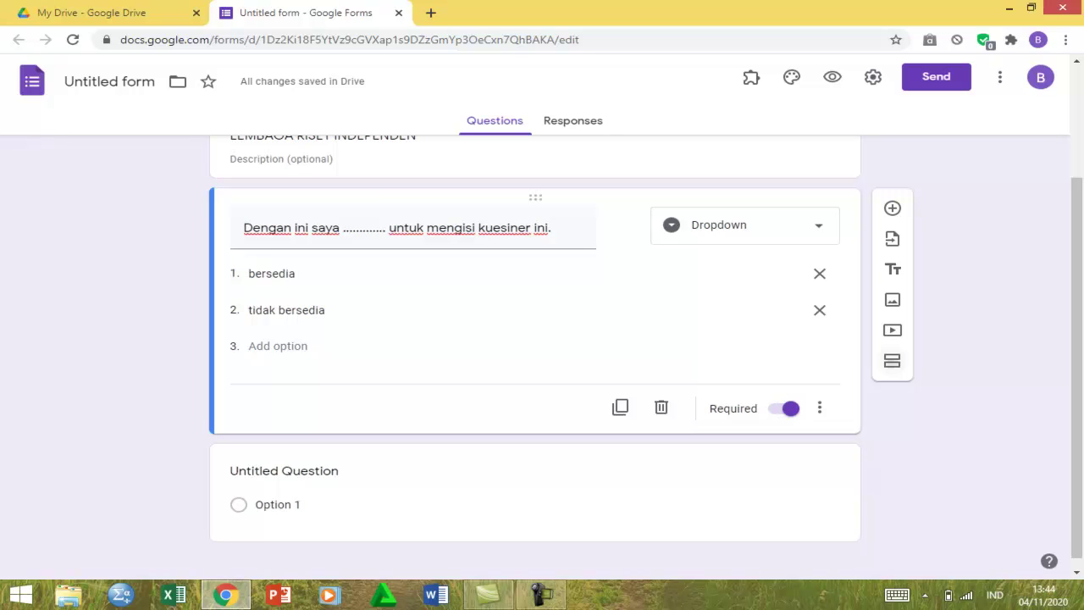
left_click(892, 361)
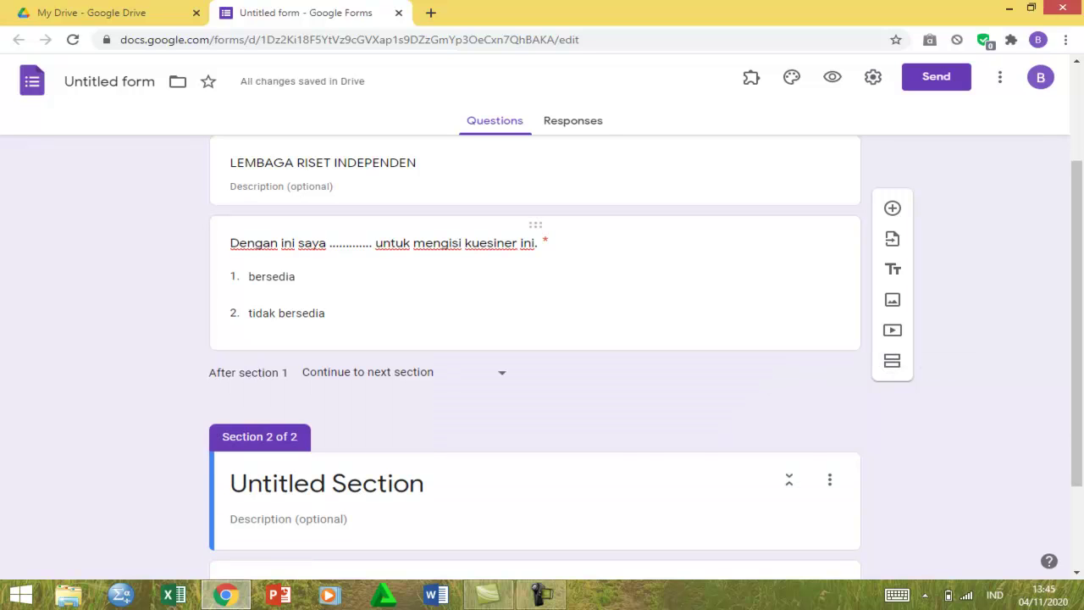
left_click(390, 244)
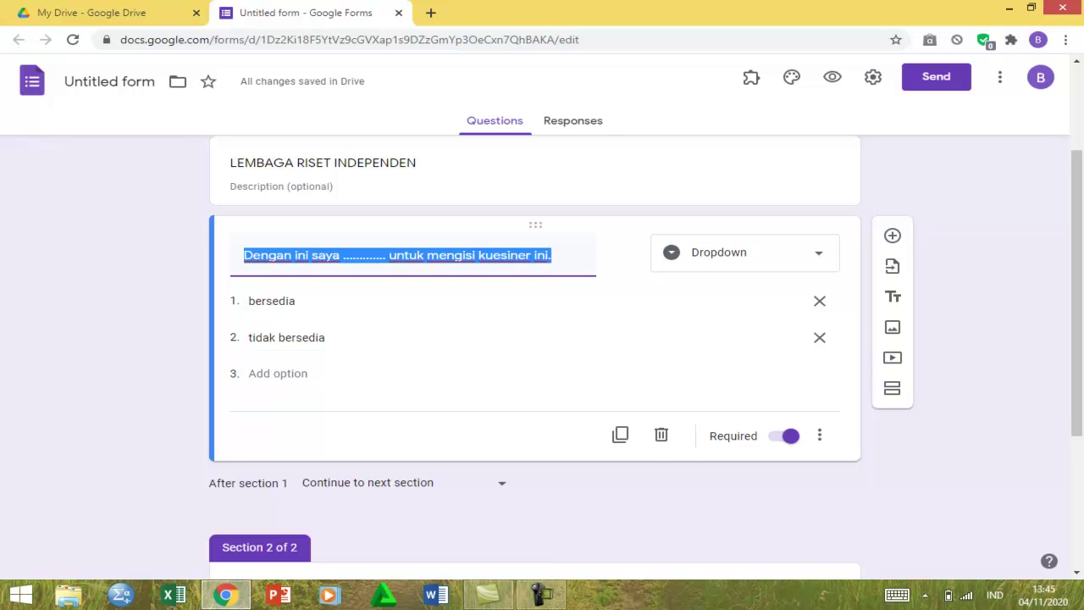
scroll(845, 365, "down", 3)
scroll(845, 365, "up", 2)
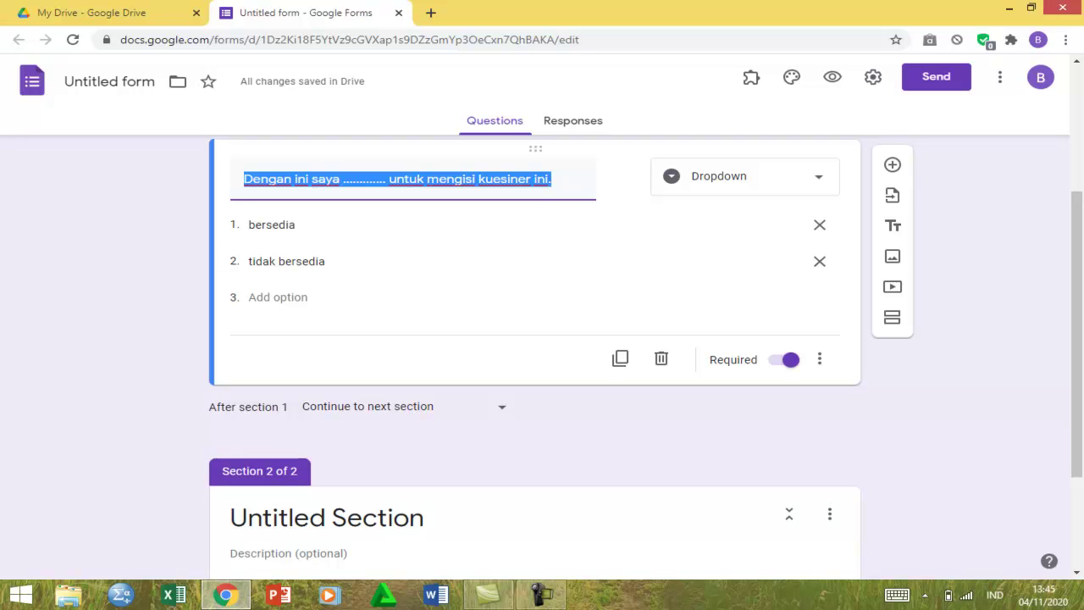
scroll(535, 356, "down", 2)
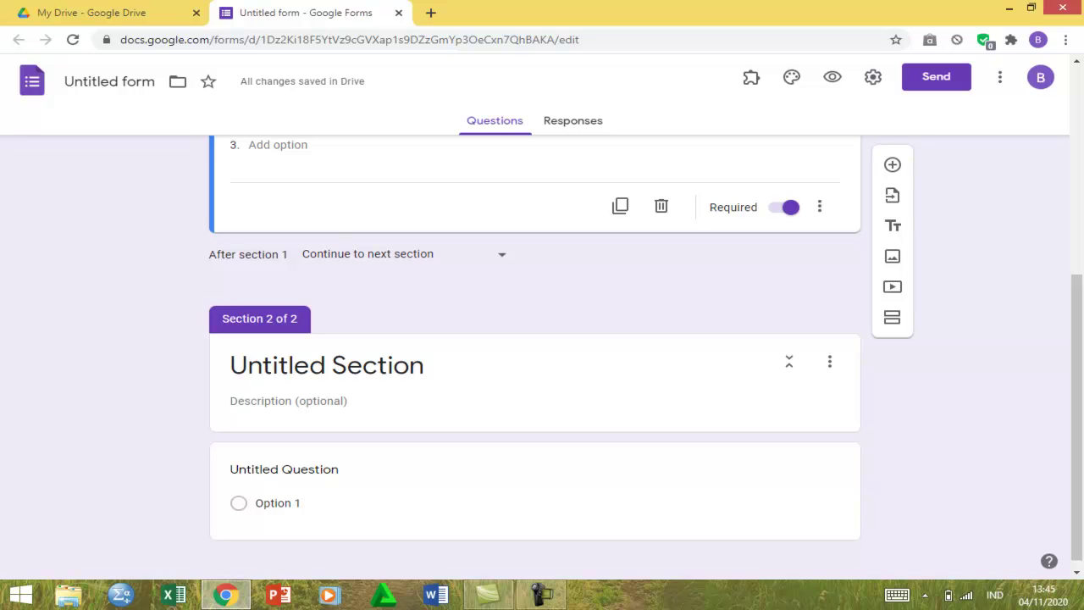
scroll(536, 350, "up", 4)
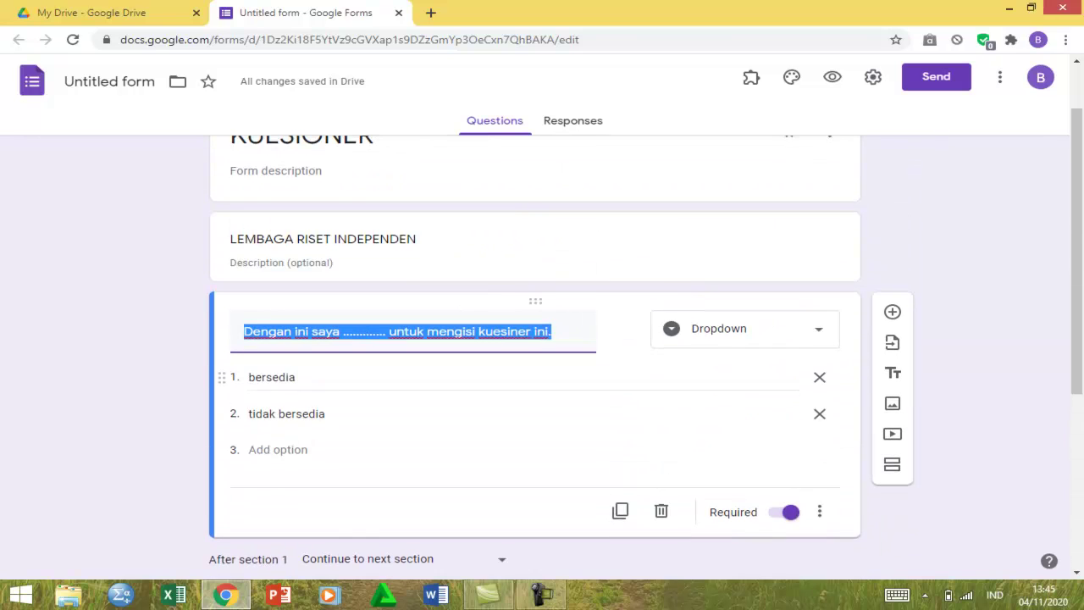
Turn on answer-based section navigation for the consent question and make the "tidak bersedia" option lead to "Submit form"
key("Tab")
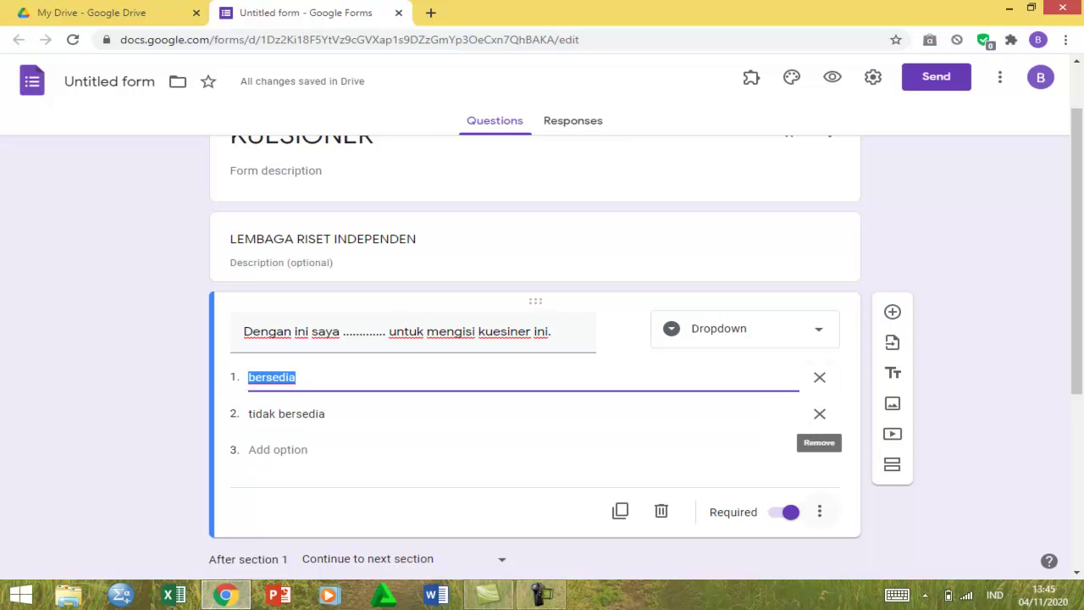
left_click(819, 512)
left_click(819, 511)
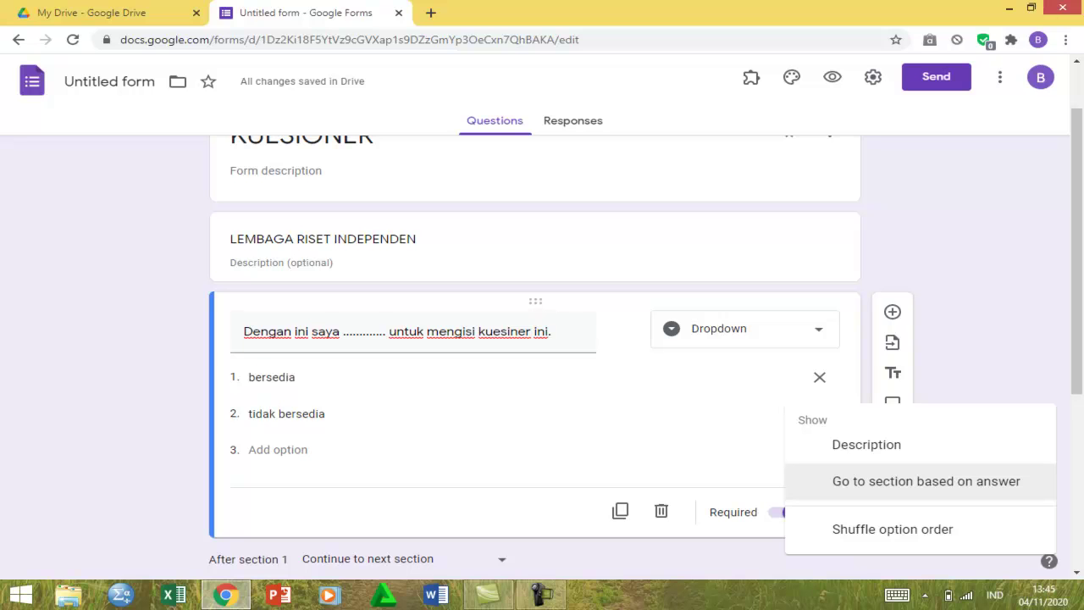
left_click(926, 481)
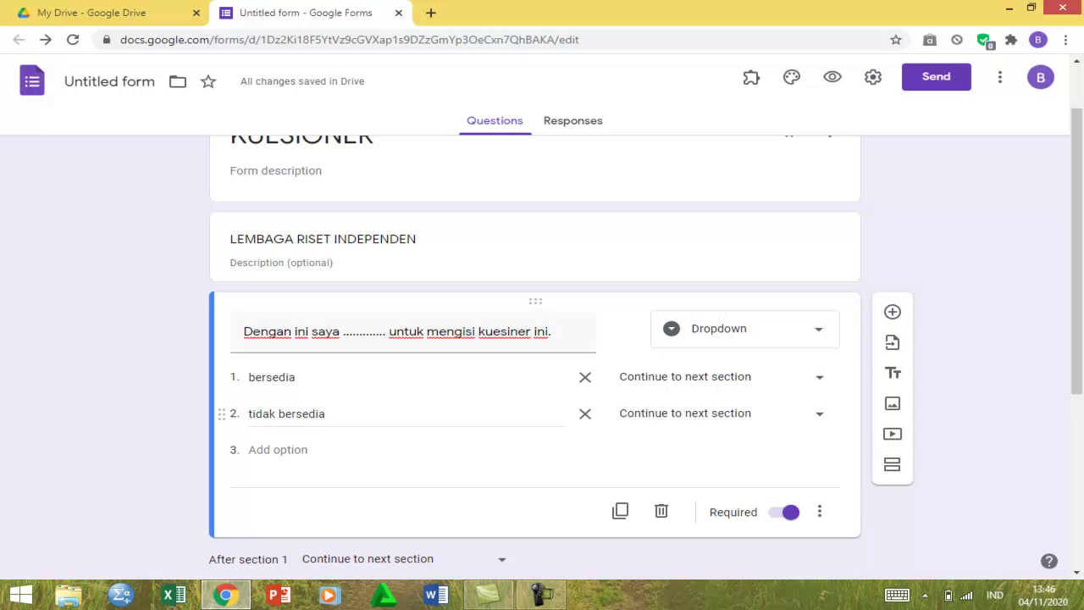
left_click(703, 414)
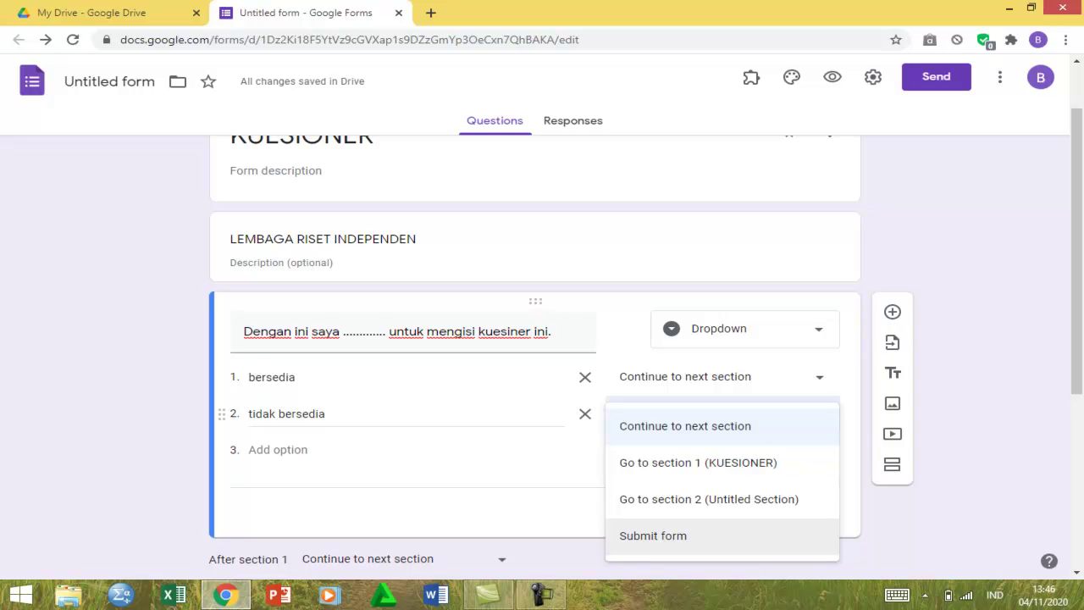
left_click(653, 535)
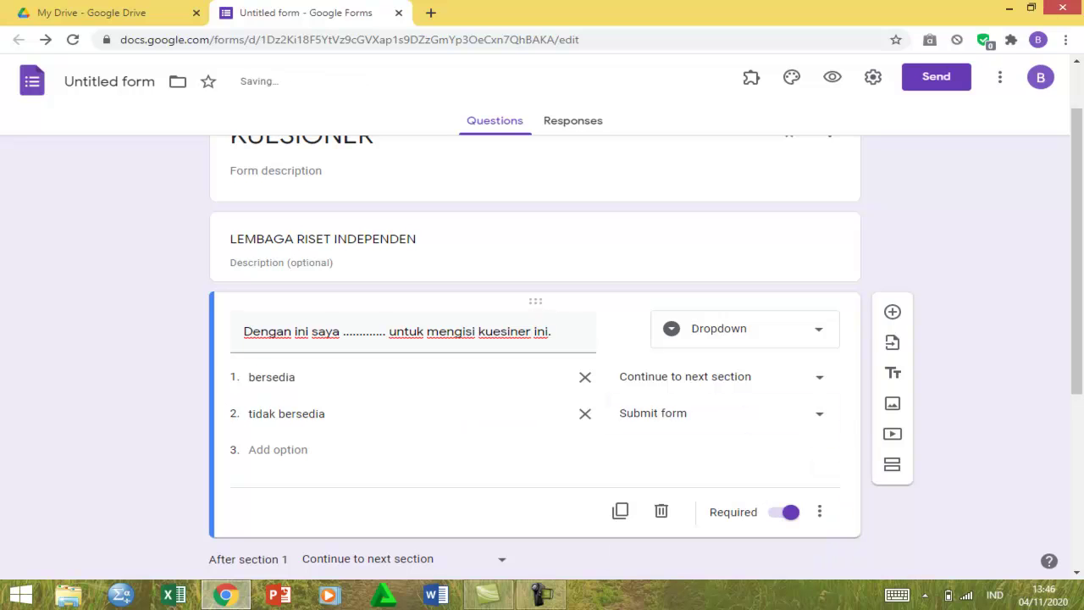
Clear the title of section 2 so it is left blank
scroll(535, 358, "down", 2)
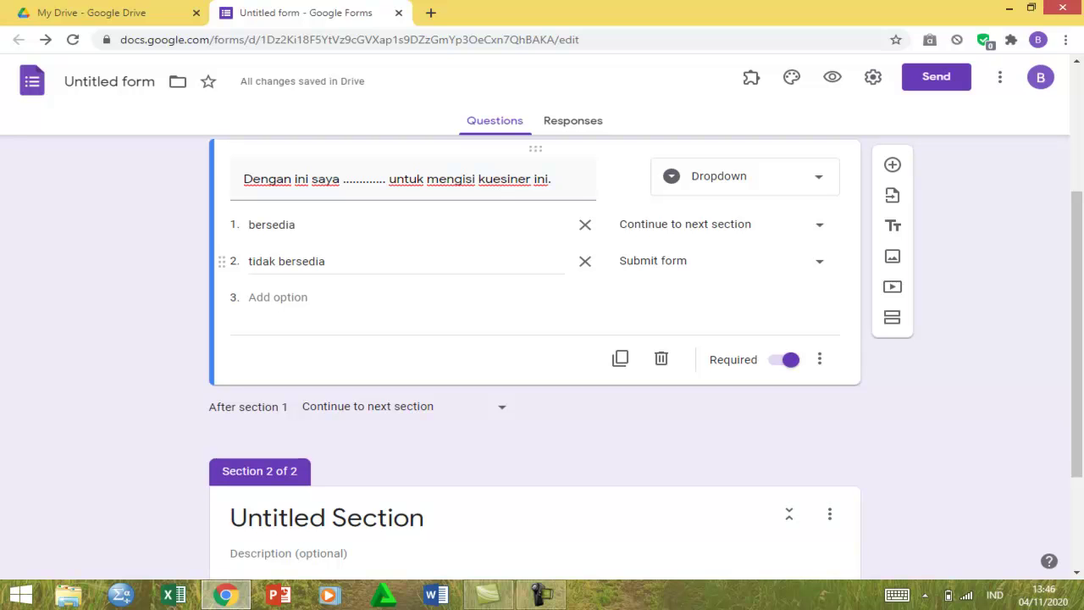
scroll(535, 357, "down", 2)
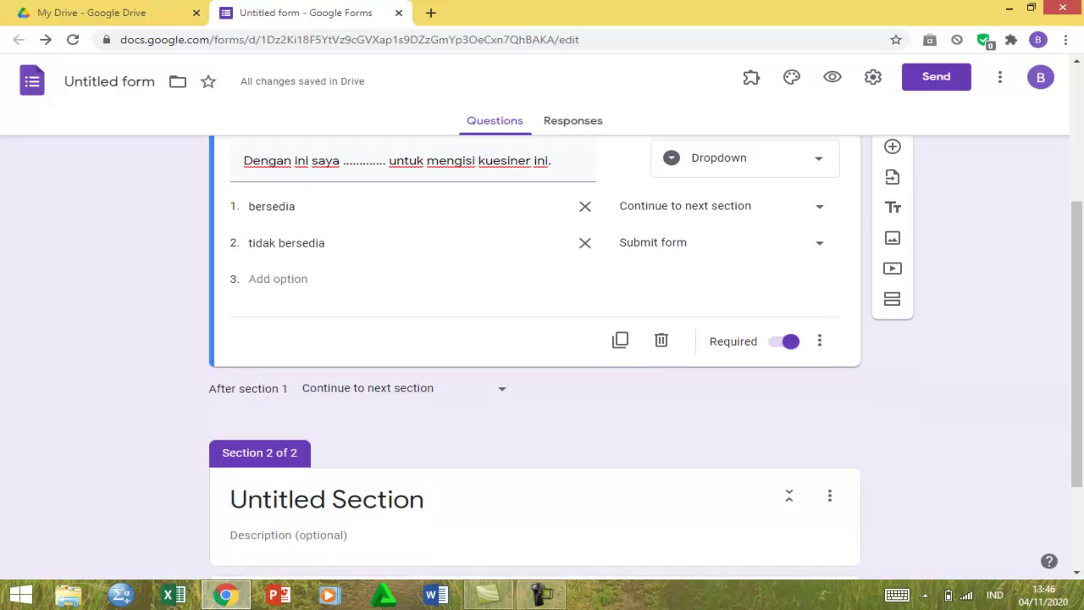
left_click(413, 357)
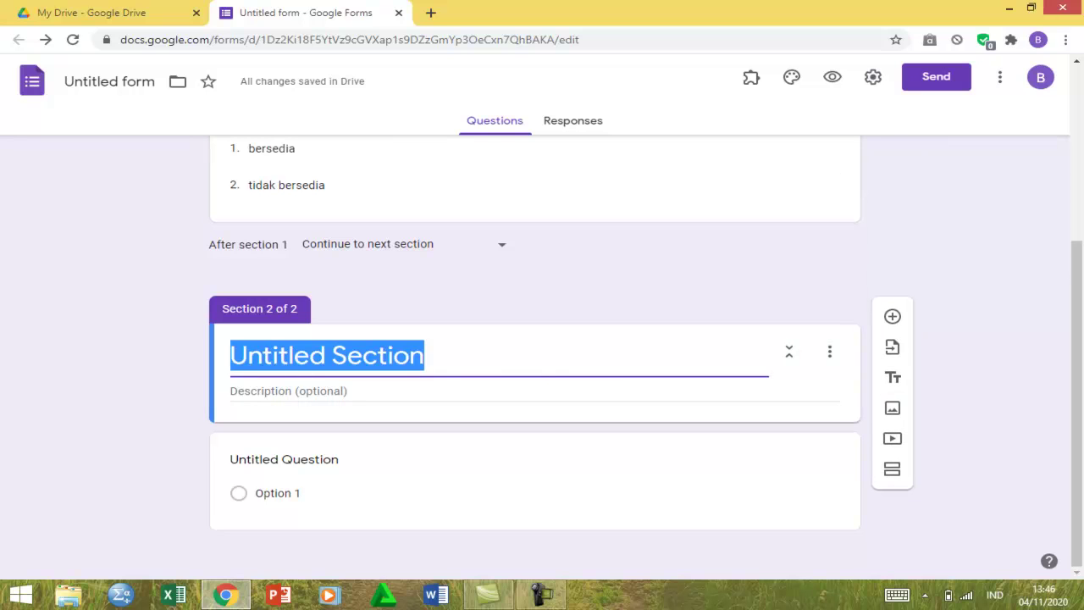
key("BackSpace")
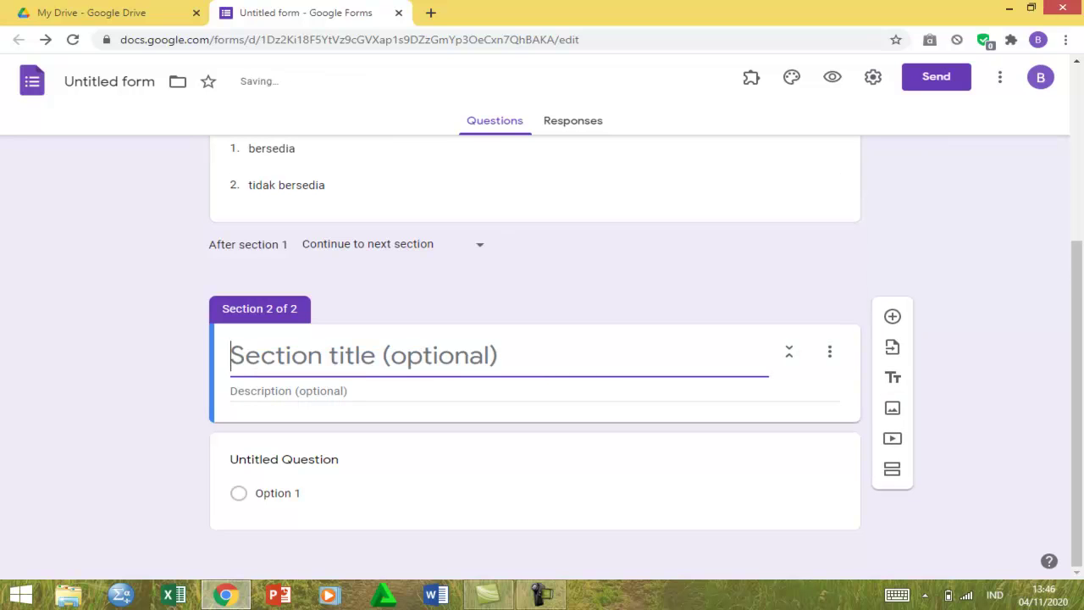
Enter "Apakah andda tahu apa itu korona?" as the text of the untitled question in section 2
left_click(406, 468)
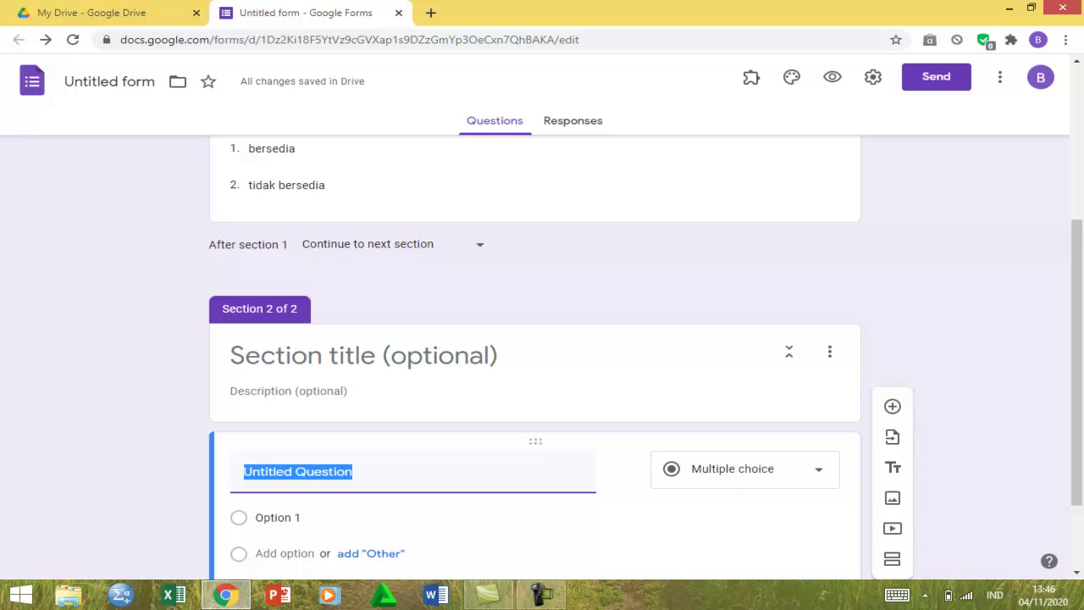
scroll(424, 423, "down", 2)
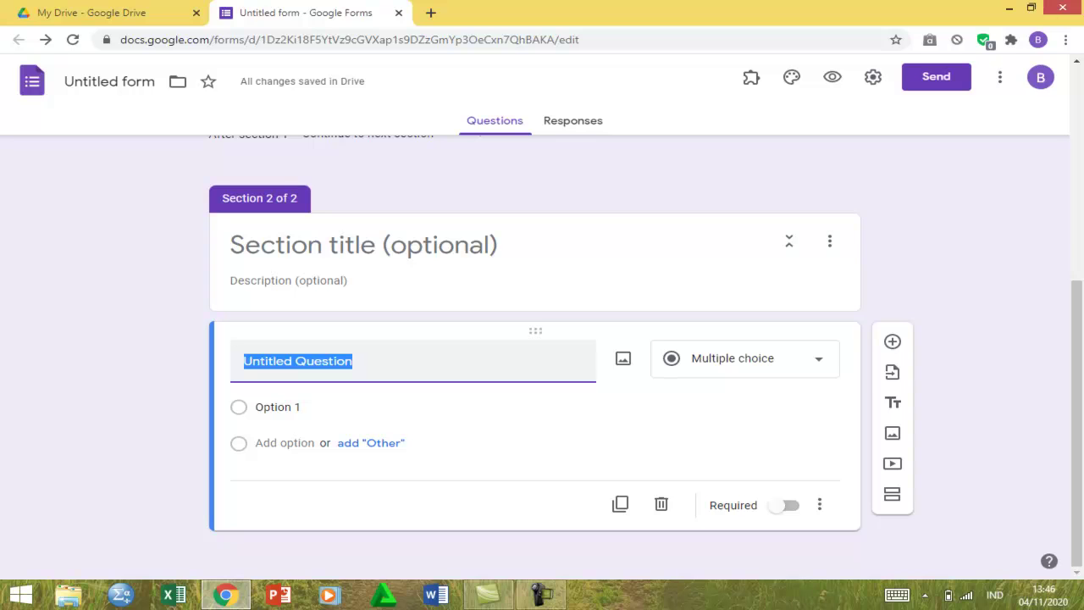
type("Apak")
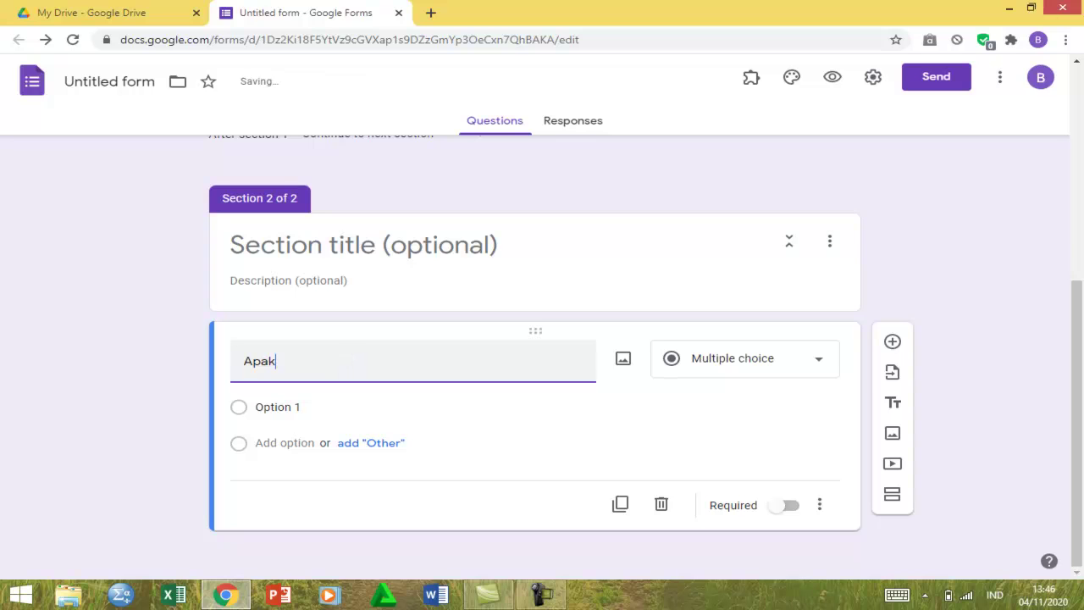
type("ah andda tahu")
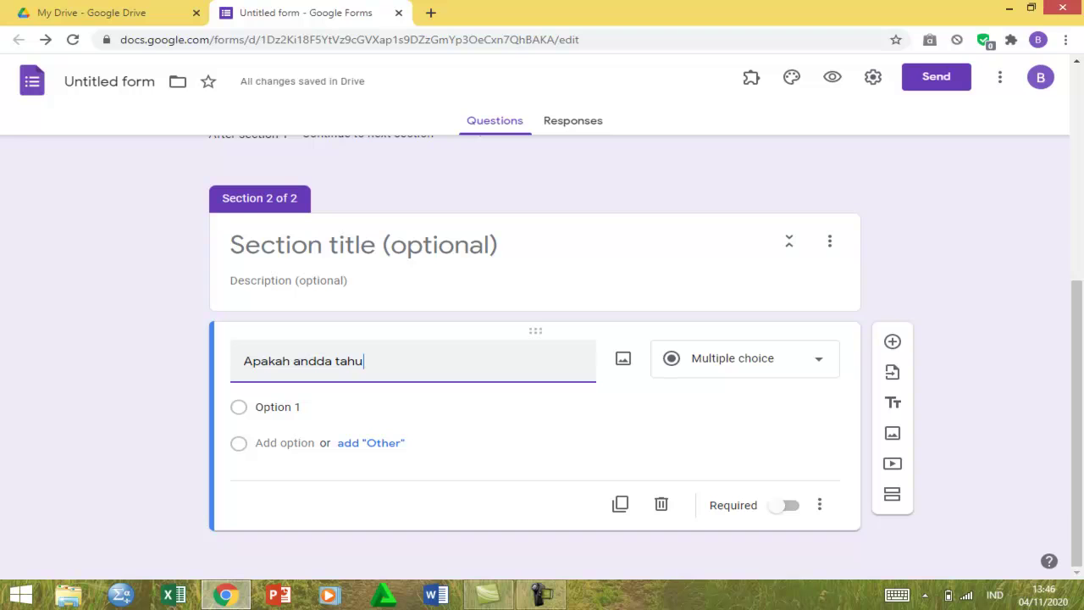
type(" apa")
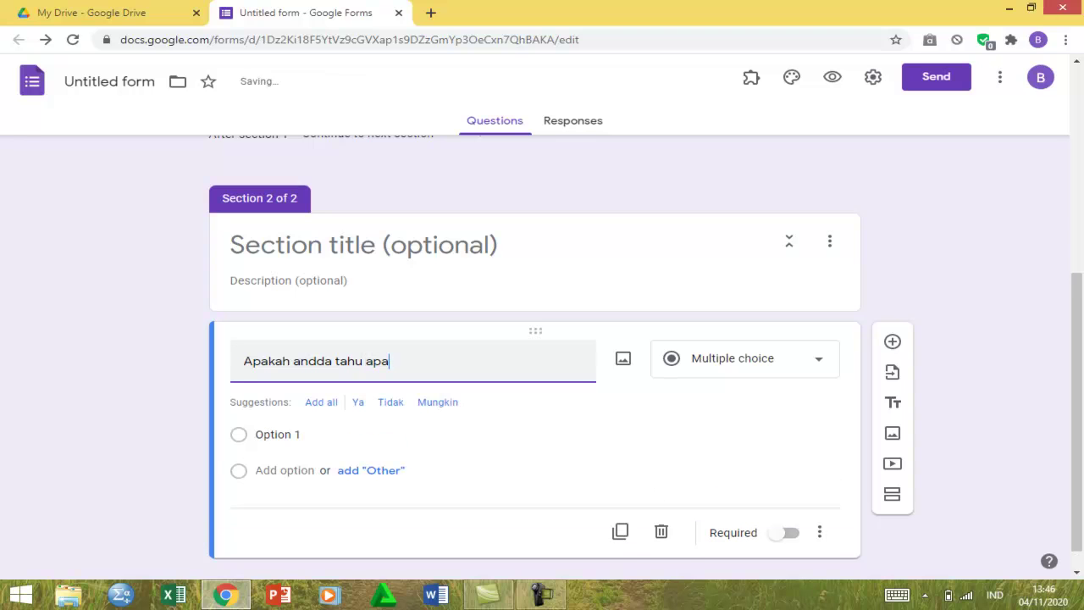
type(" itu korona?")
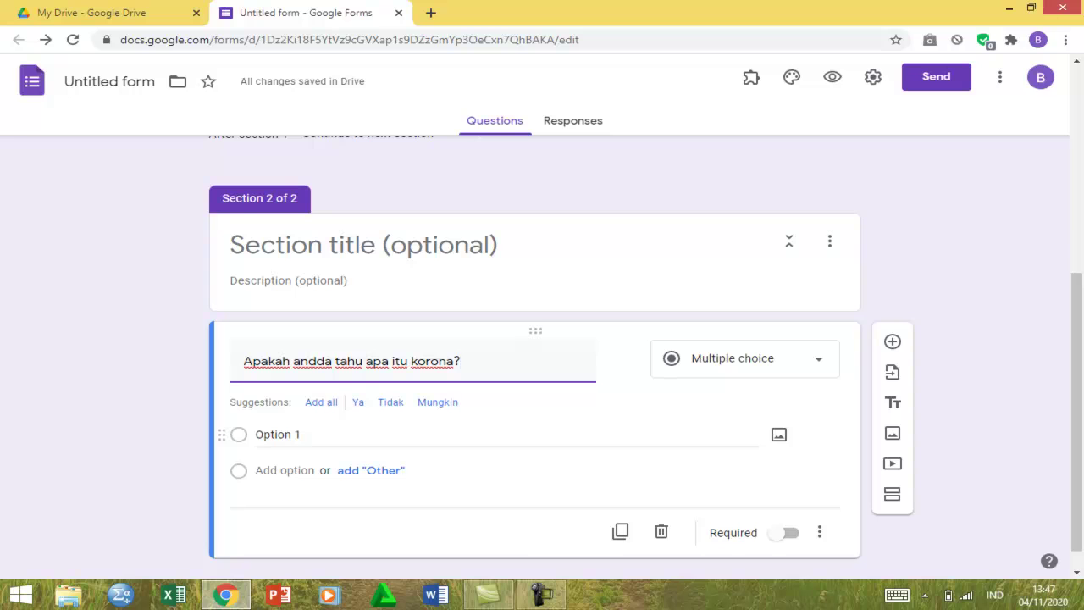
Give the korona question the suggested options "Ya" and "Tidak" and keep its type as Multiple choice
left_click(359, 401)
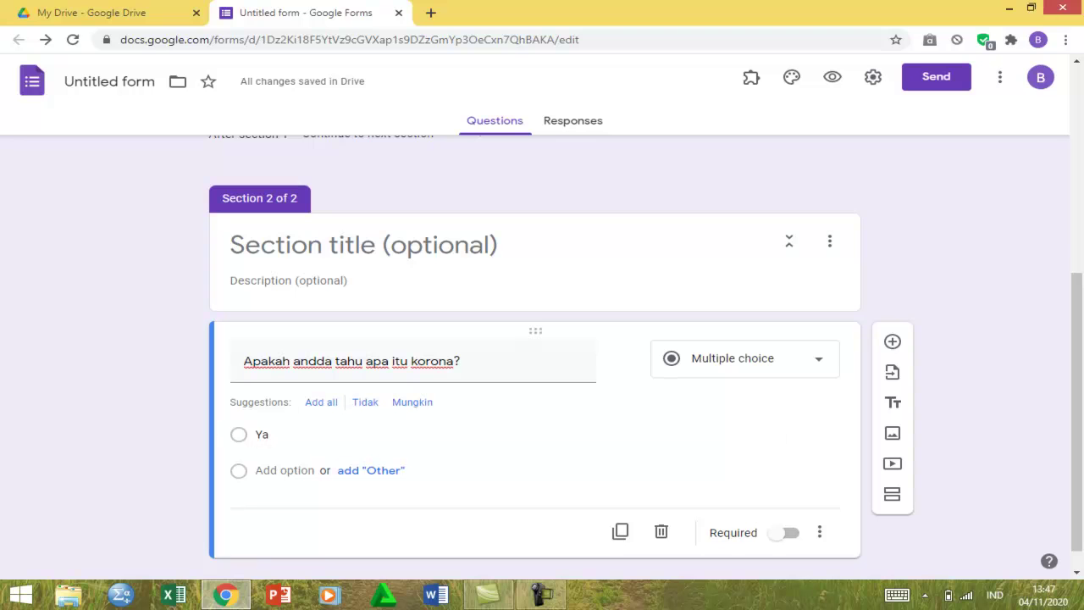
left_click(364, 402)
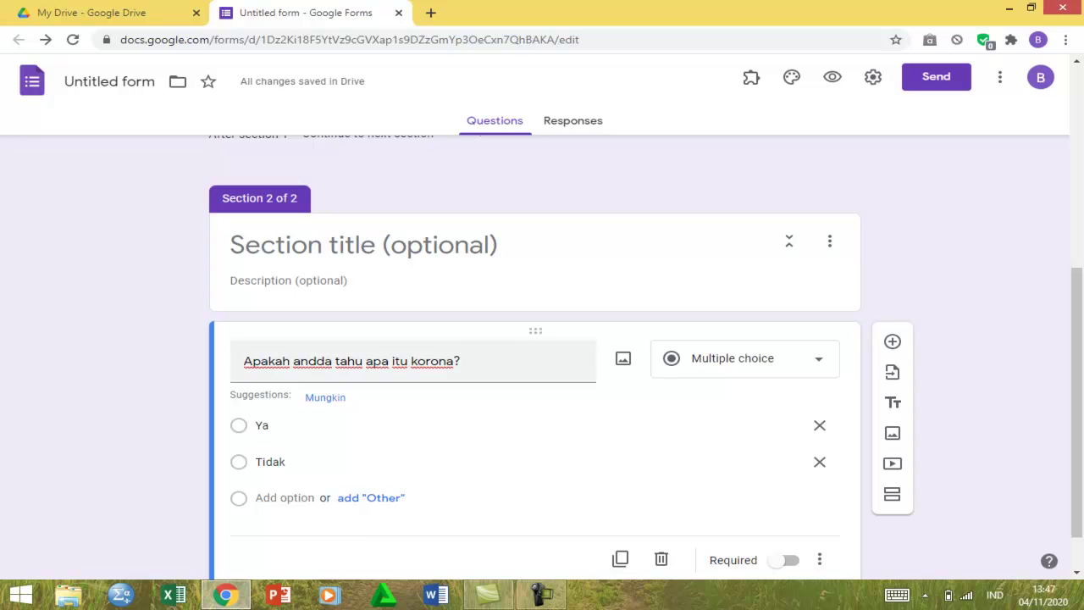
left_click(746, 359)
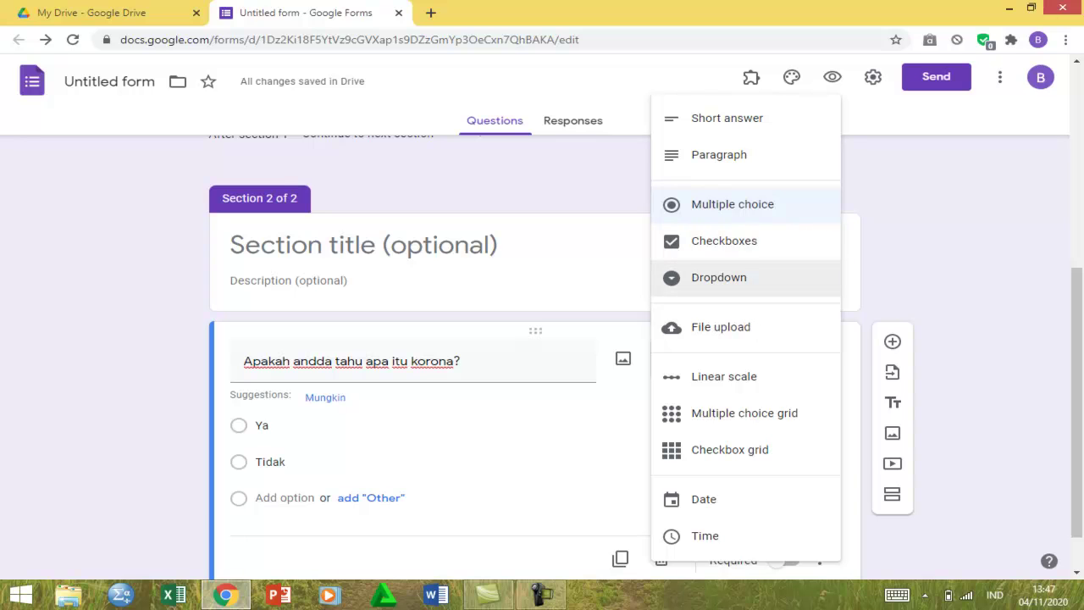
left_click(733, 204)
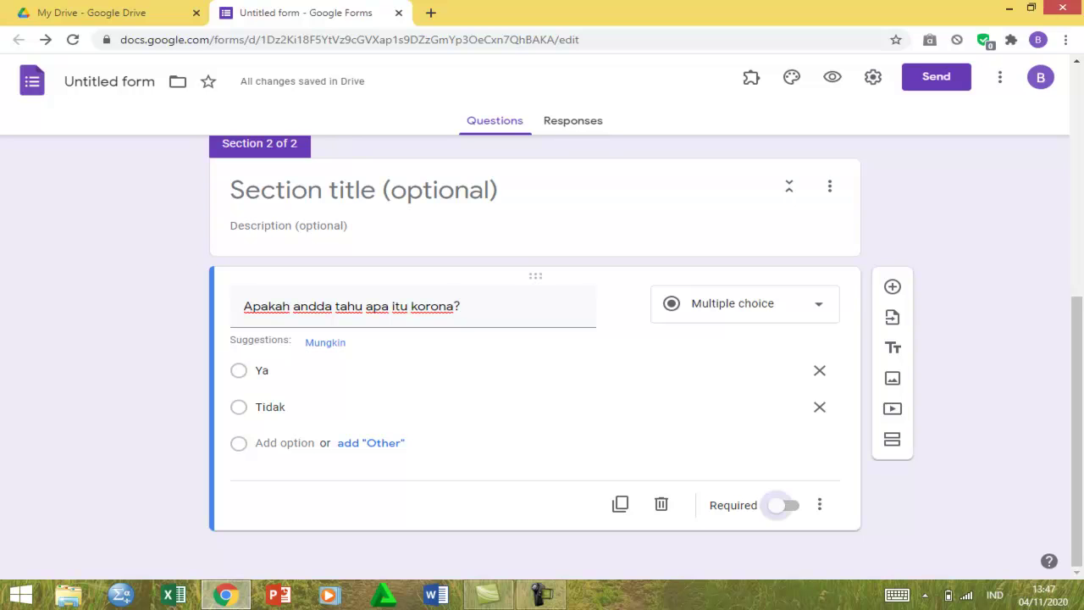
Make the korona question required and add a new blank question below it
left_click(784, 506)
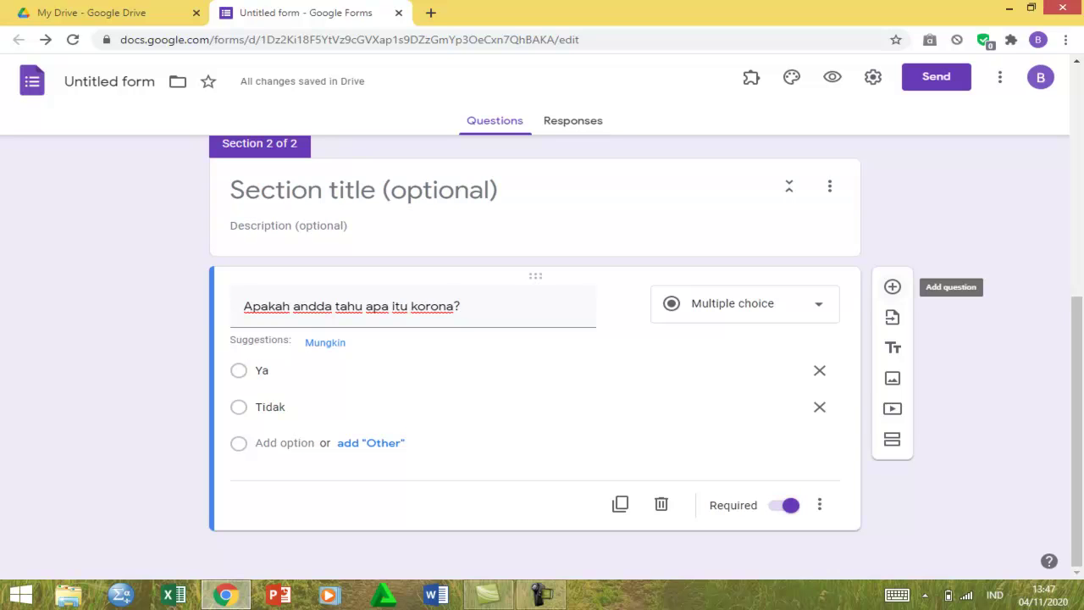
left_click(892, 286)
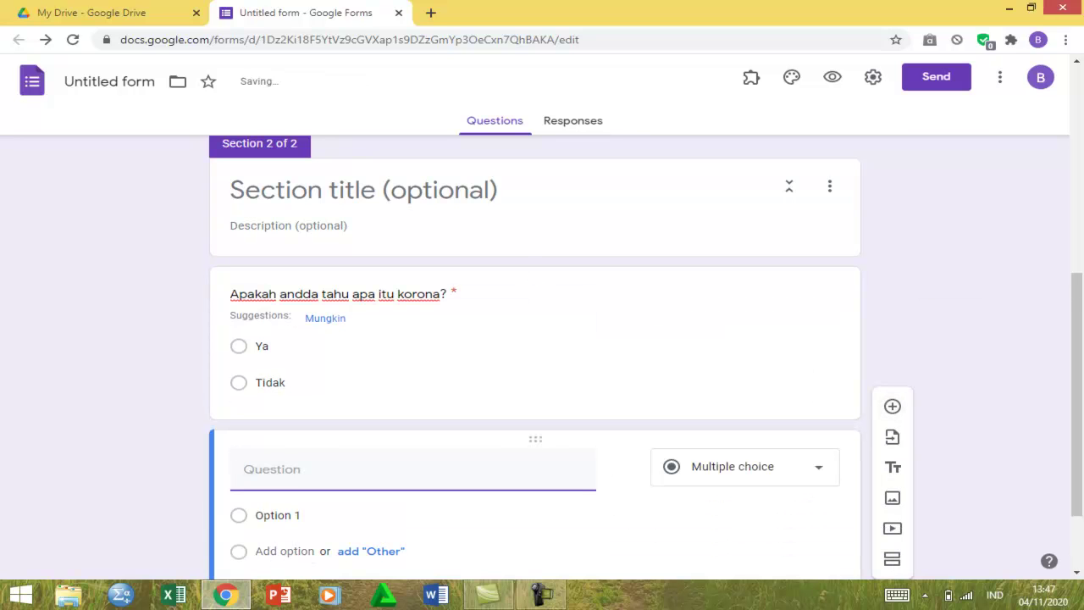
Preview the form, answer the consent question with "tidak bersedia" and continue to the following page
scroll(536, 356, "up", 5)
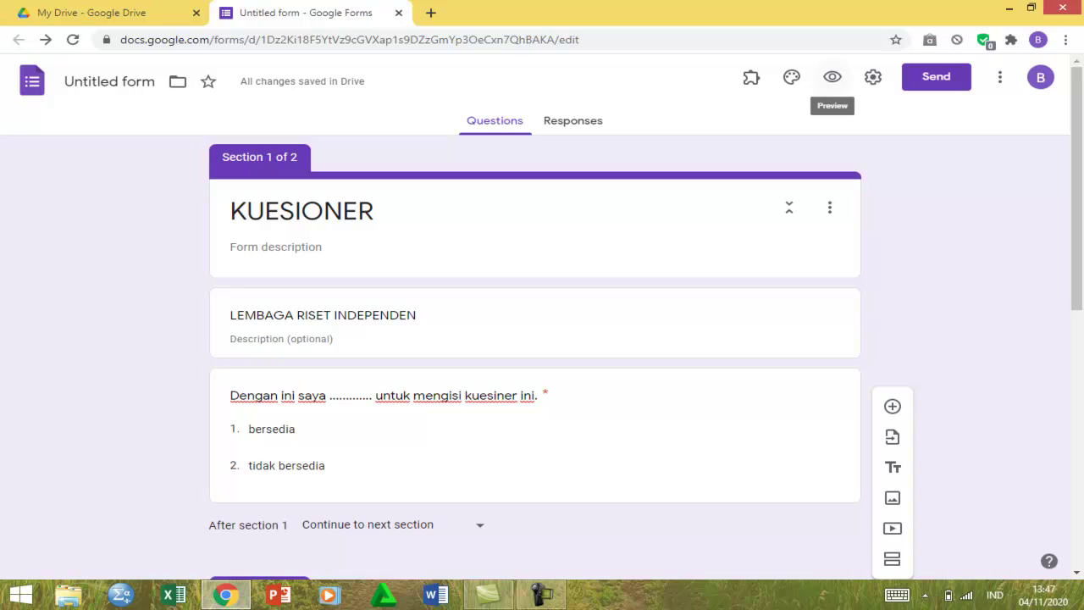
left_click(832, 77)
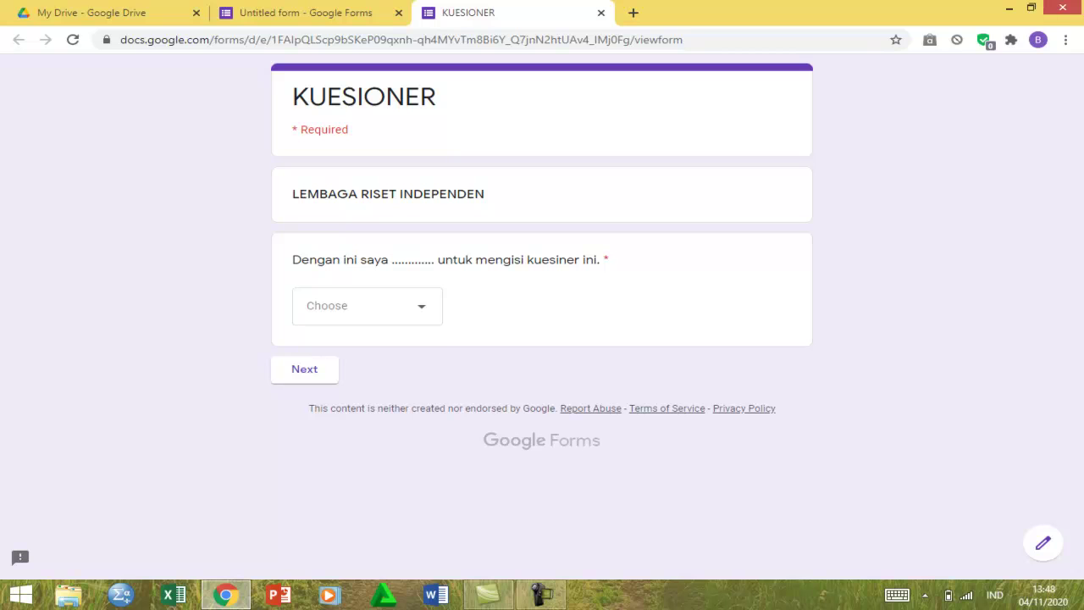
left_click(368, 305)
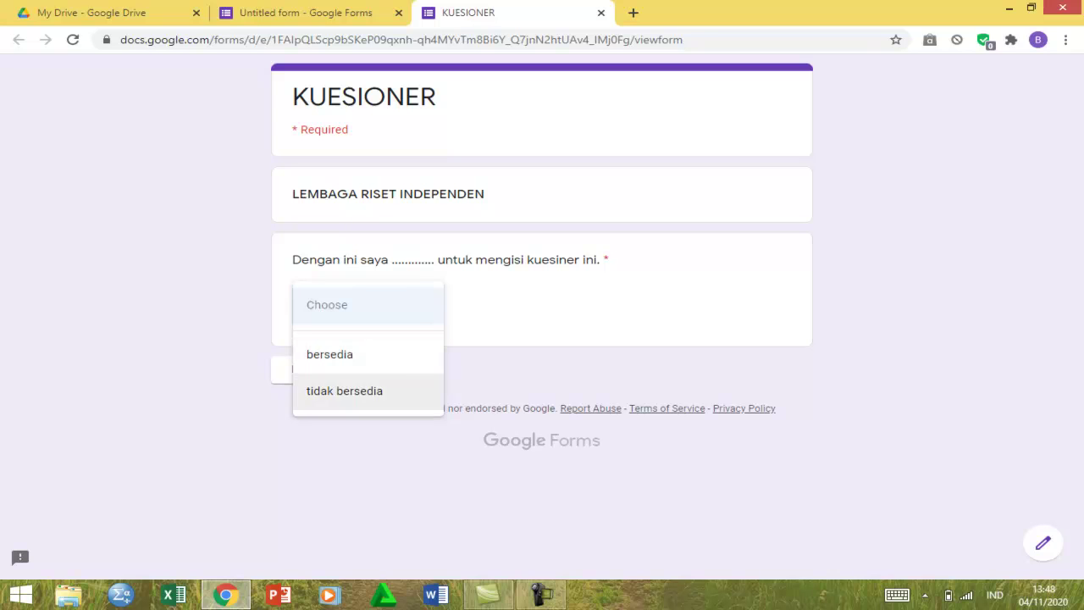
left_click(368, 306)
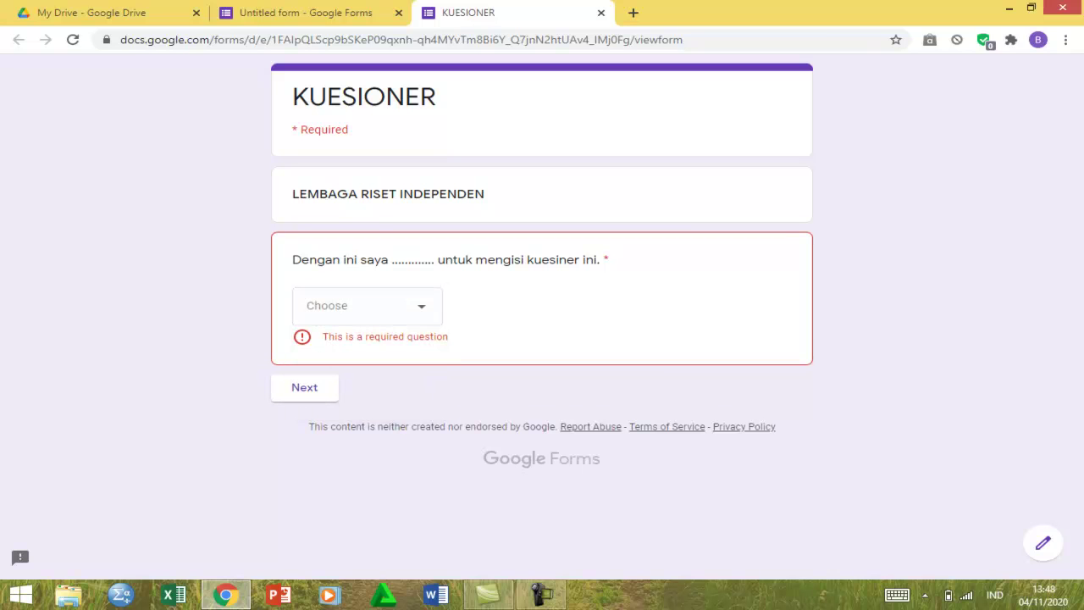
left_click(367, 306)
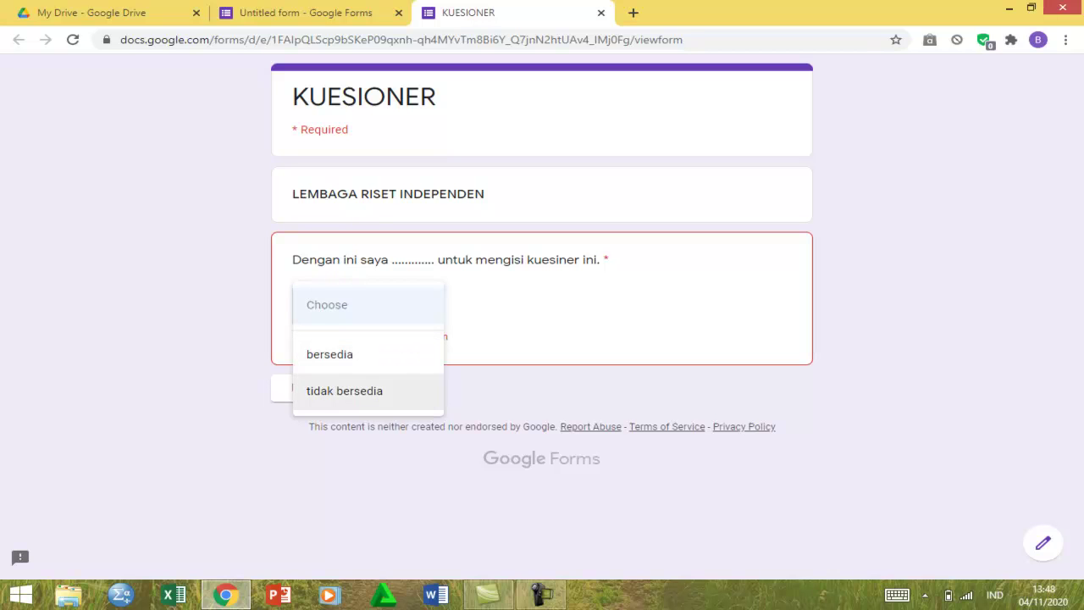
left_click(344, 390)
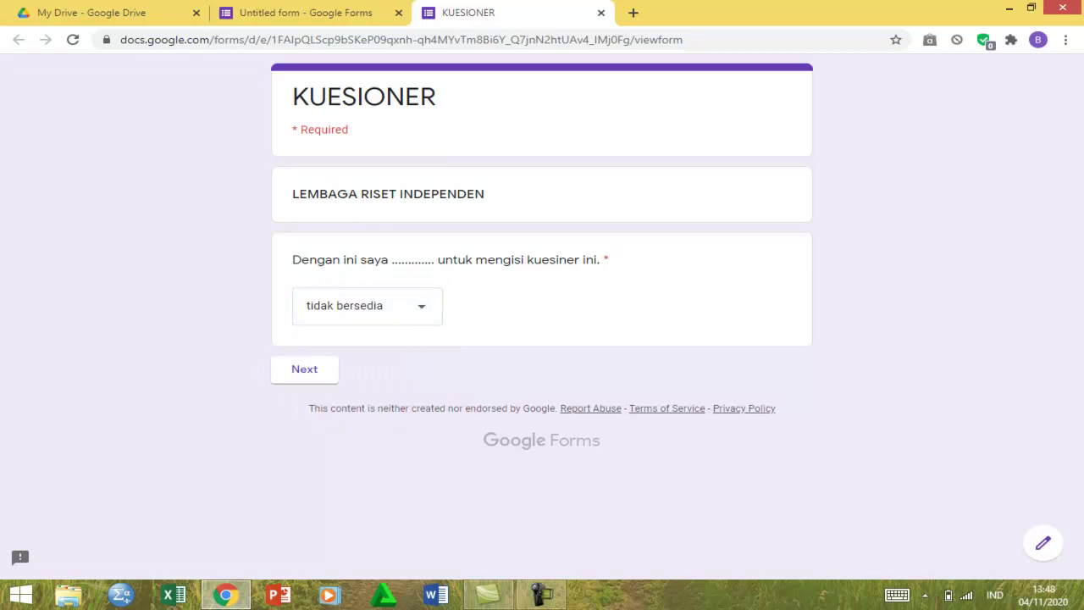
left_click(305, 370)
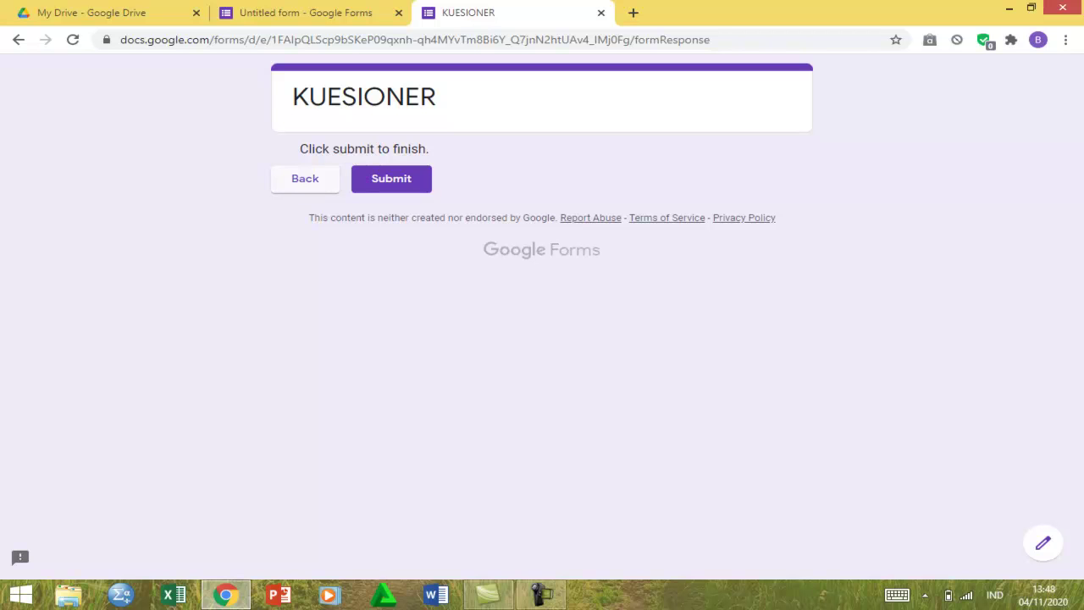
Go back in the preview, change the consent answer to "bersedia", continue to section 2 and answer the korona question with "Ya"
left_click(305, 178)
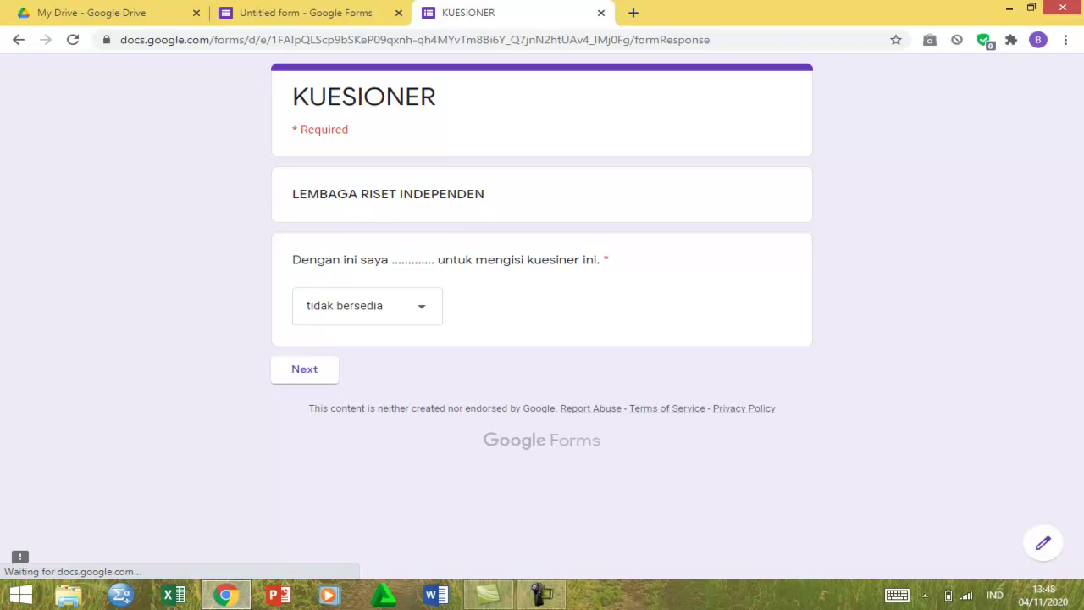
left_click(368, 305)
left_click(329, 267)
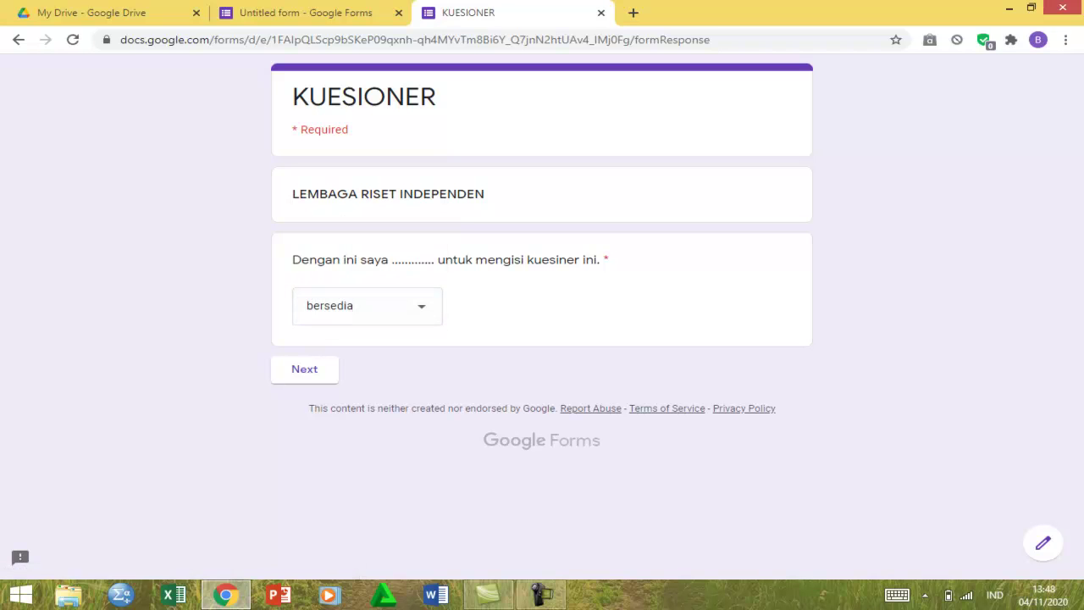
left_click(304, 369)
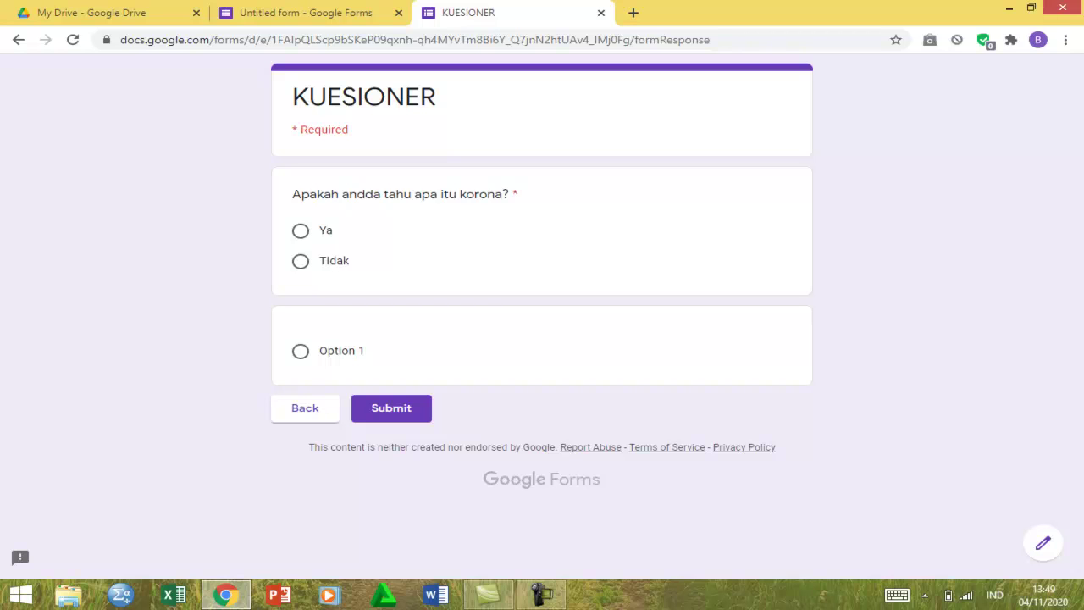
left_click(301, 231)
Return to the form editor and turn the form into a quiz in its settings
left_click(306, 13)
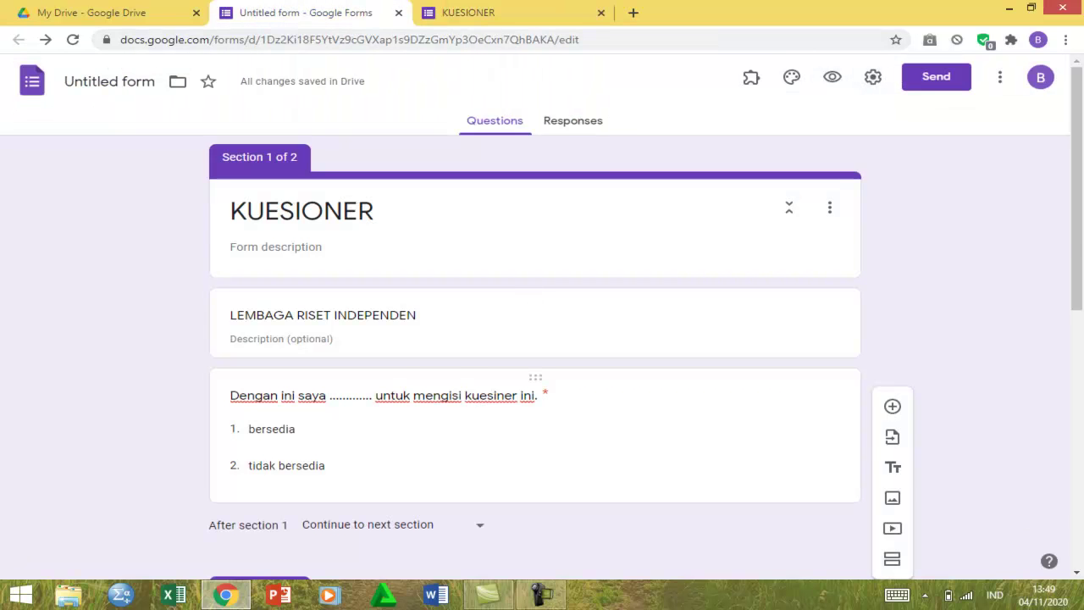
scroll(542, 339, "down", 5)
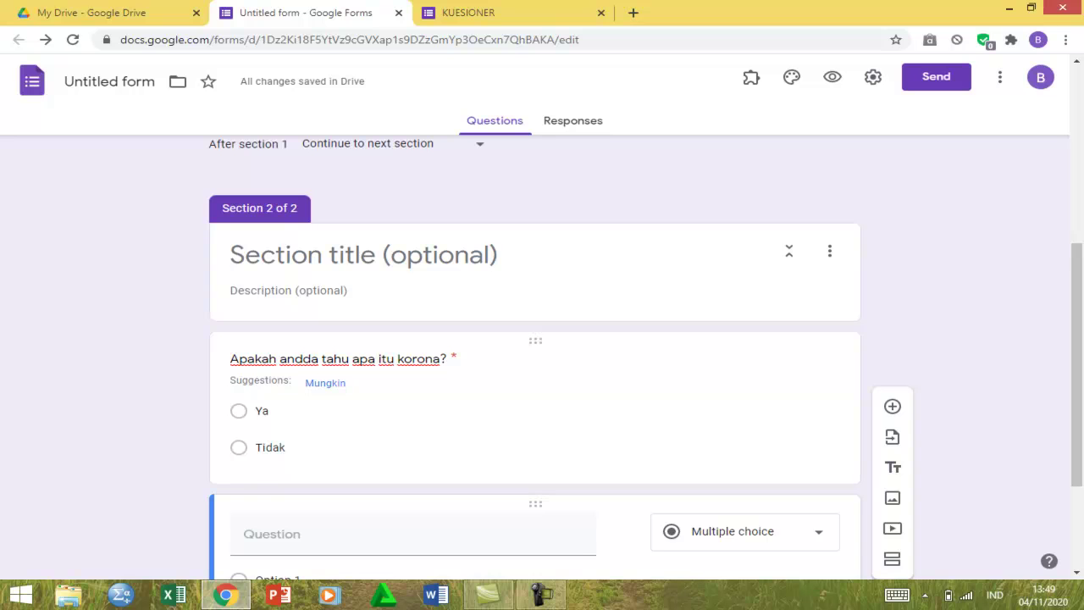
left_click(449, 359)
left_click(462, 371)
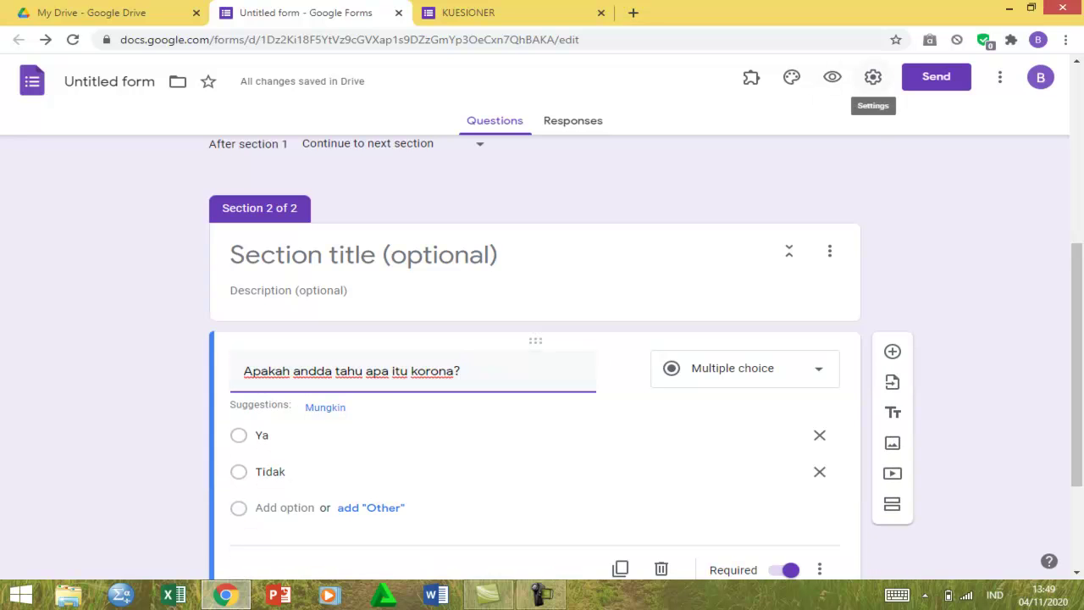
left_click(874, 78)
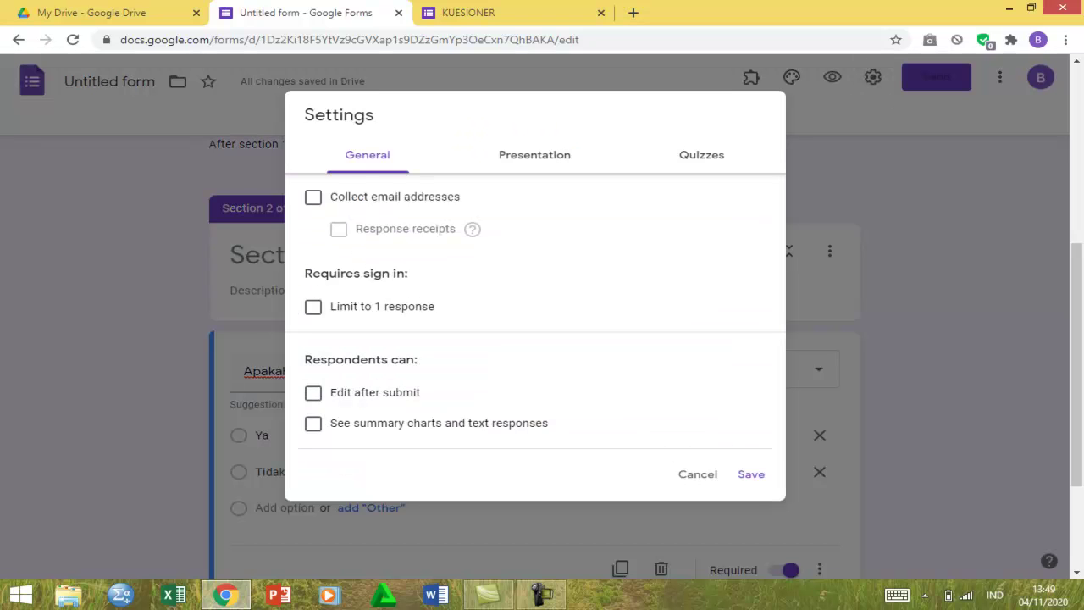
left_click(702, 154)
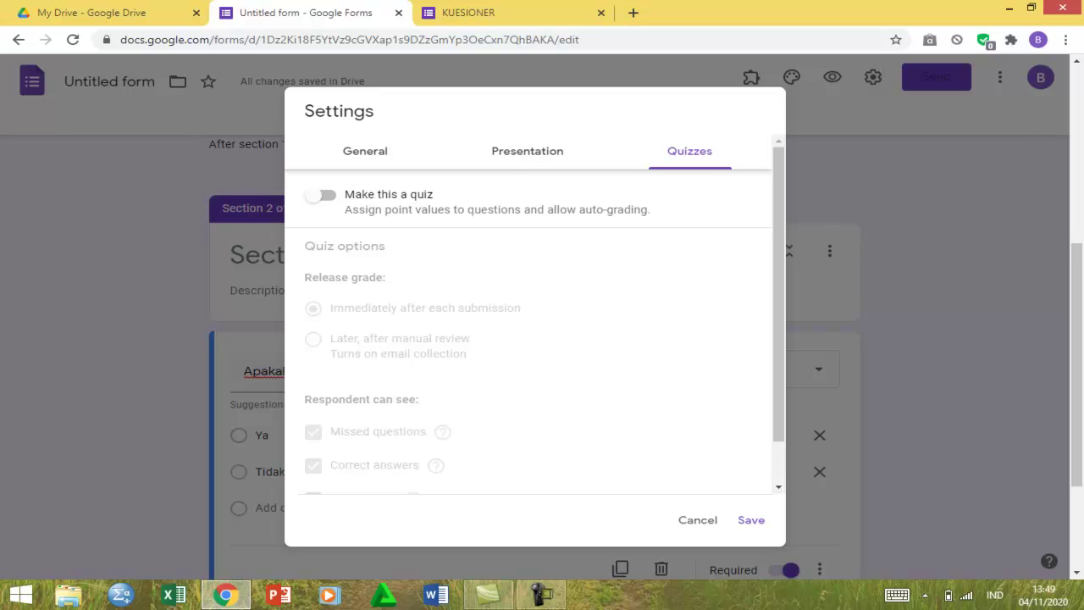
left_click(322, 195)
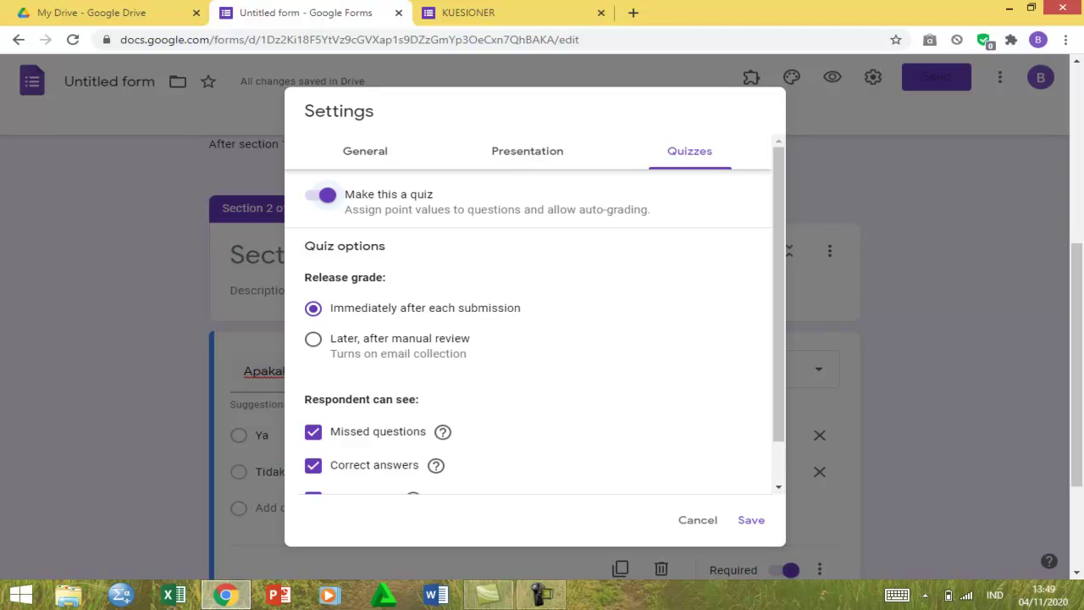
Hide missed questions, correct answers and point values from respondents in the quiz options and save the settings
scroll(534, 321, "down", 2)
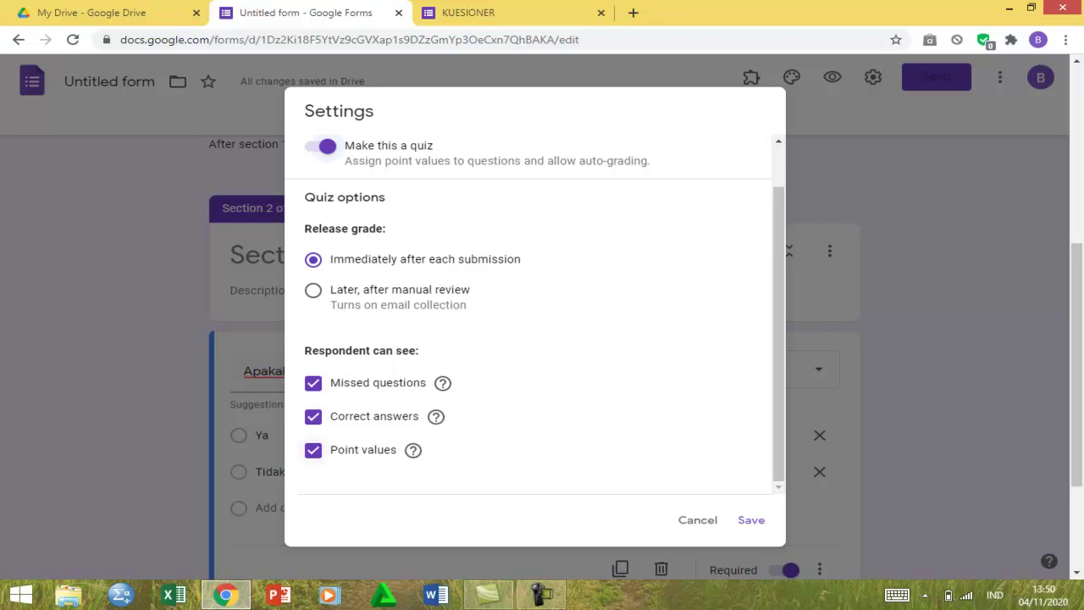
left_click(313, 450)
left_click(314, 416)
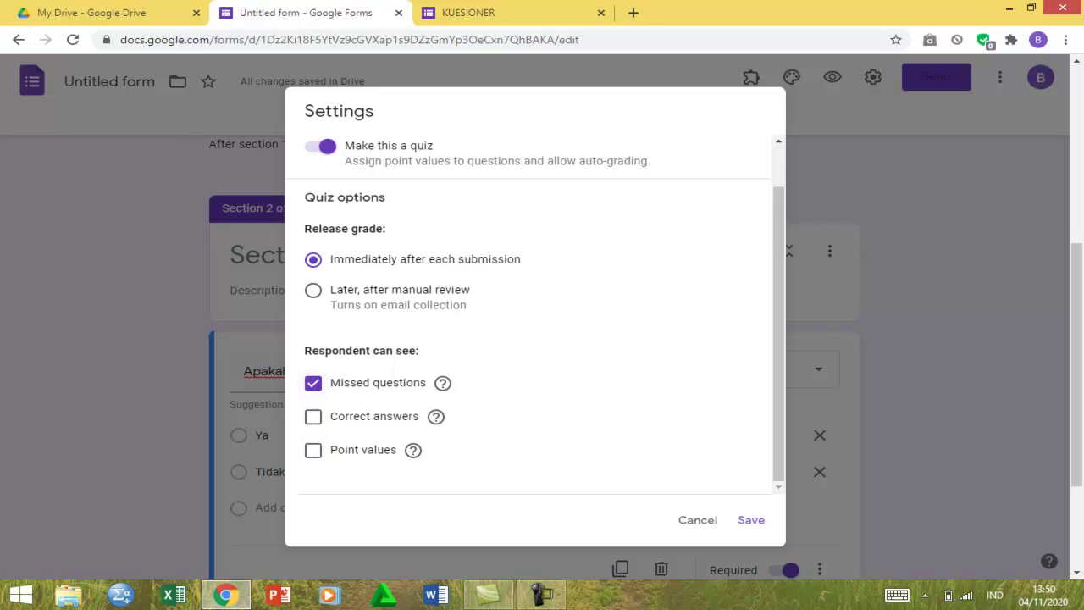
left_click(314, 383)
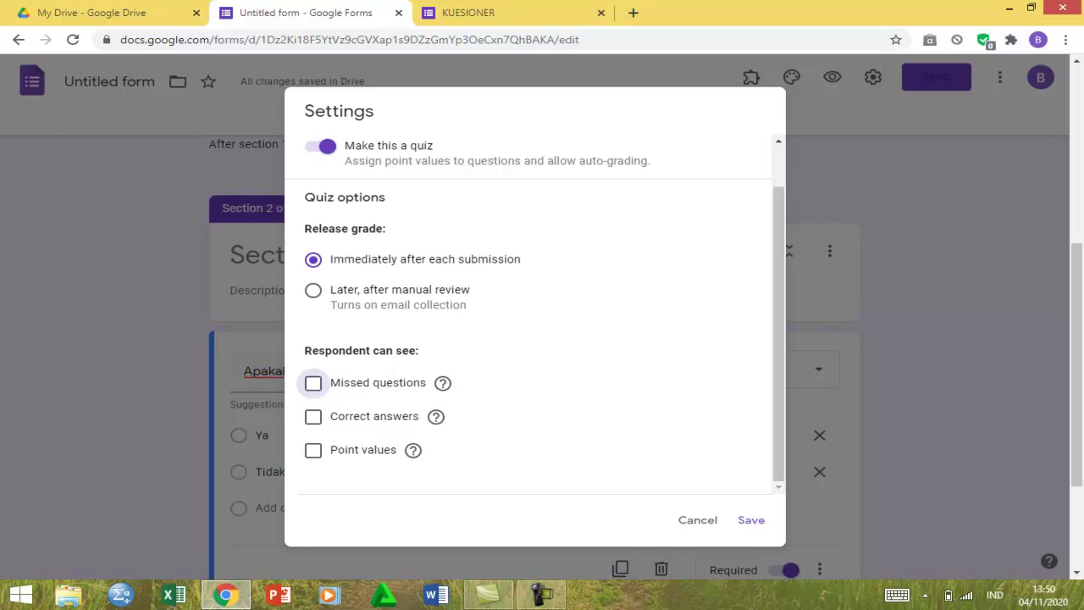
left_click(752, 521)
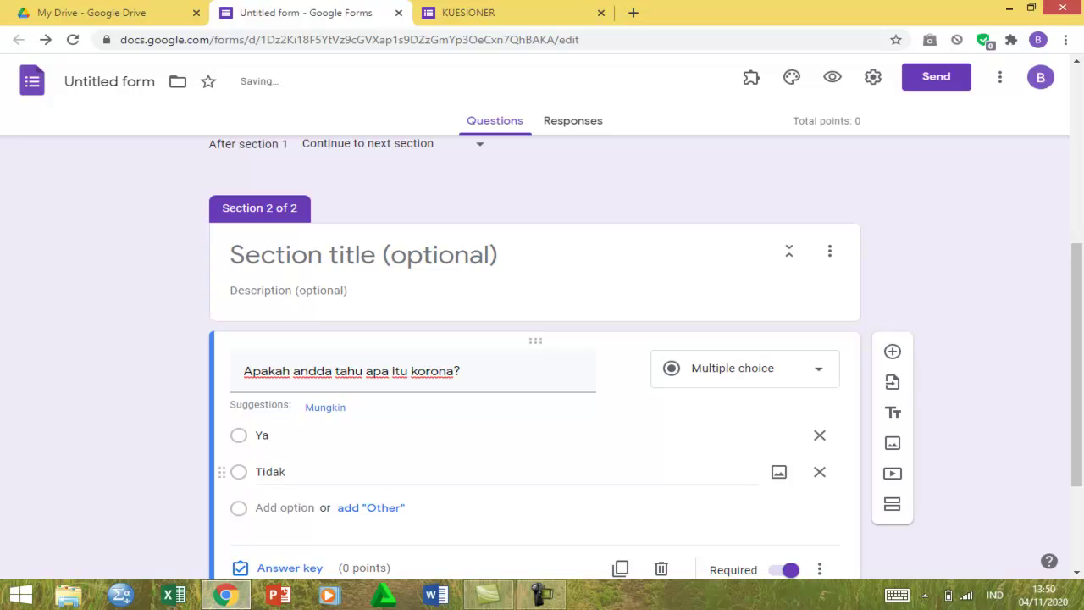
Set the korona question's answer key to "Ya" as the correct answer, worth 1 point
scroll(779, 435, "down", 2)
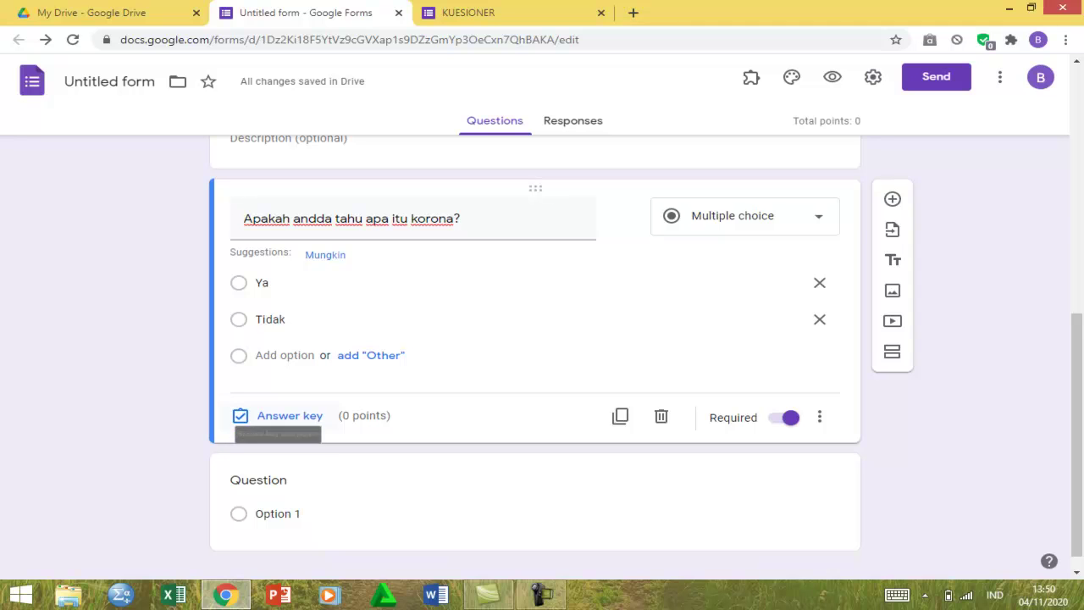
left_click(289, 416)
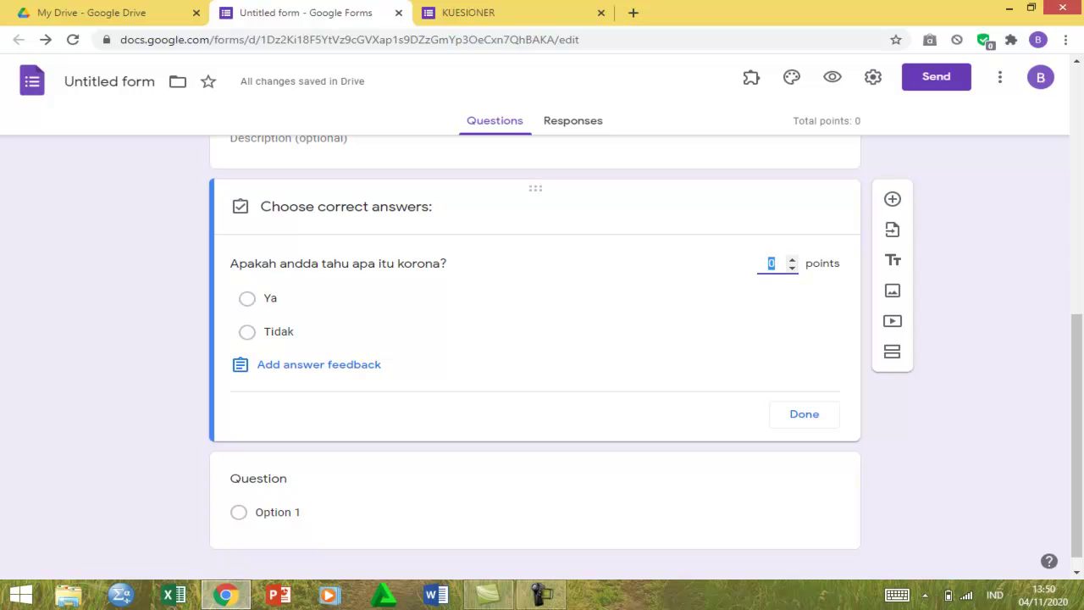
left_click(255, 298)
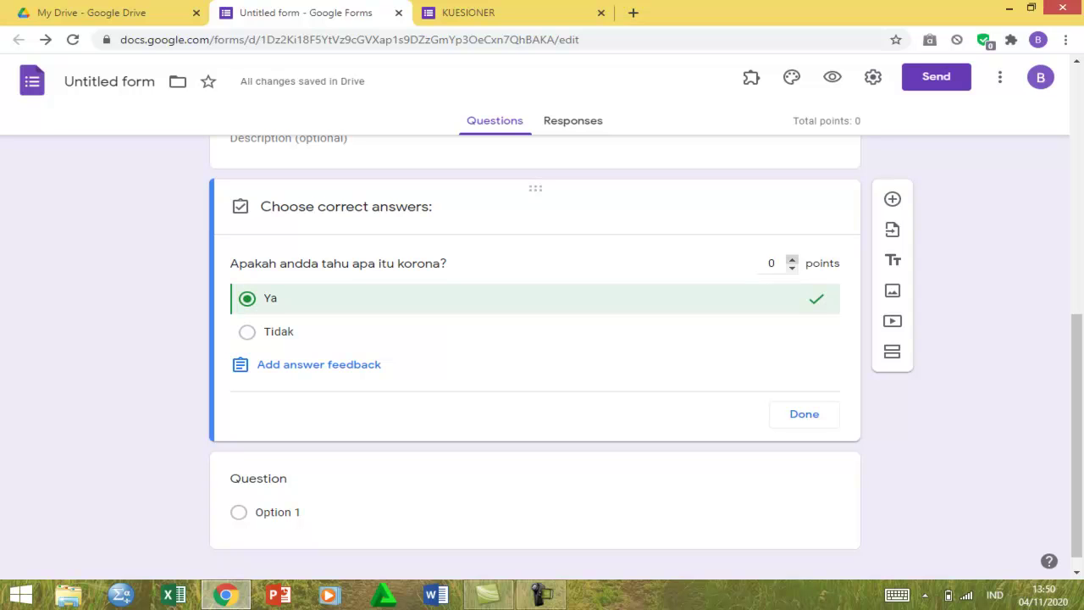
left_click(792, 258)
left_click(804, 413)
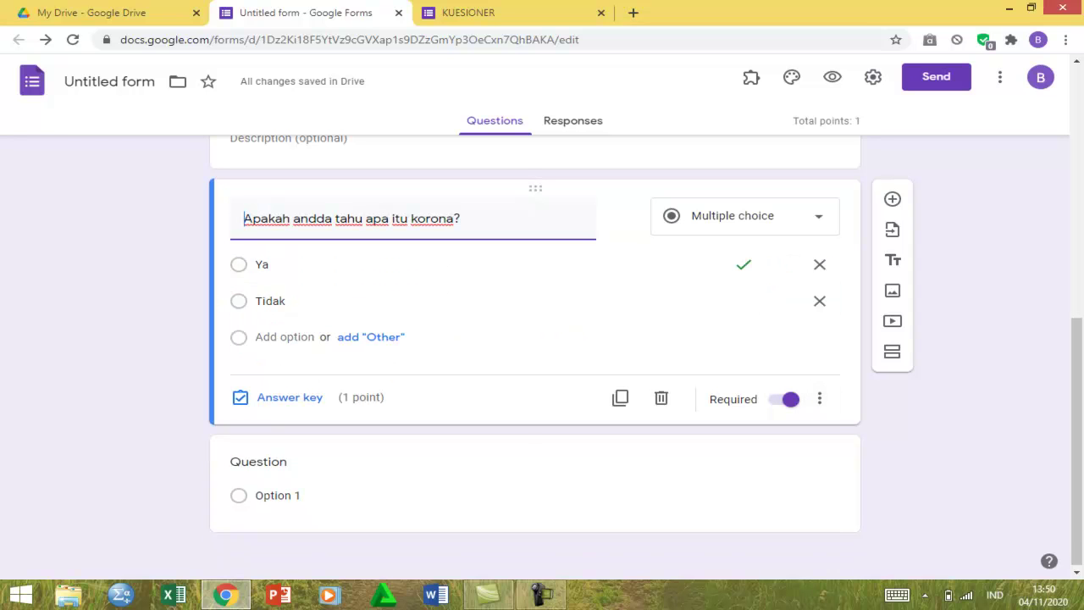
left_click(469, 13)
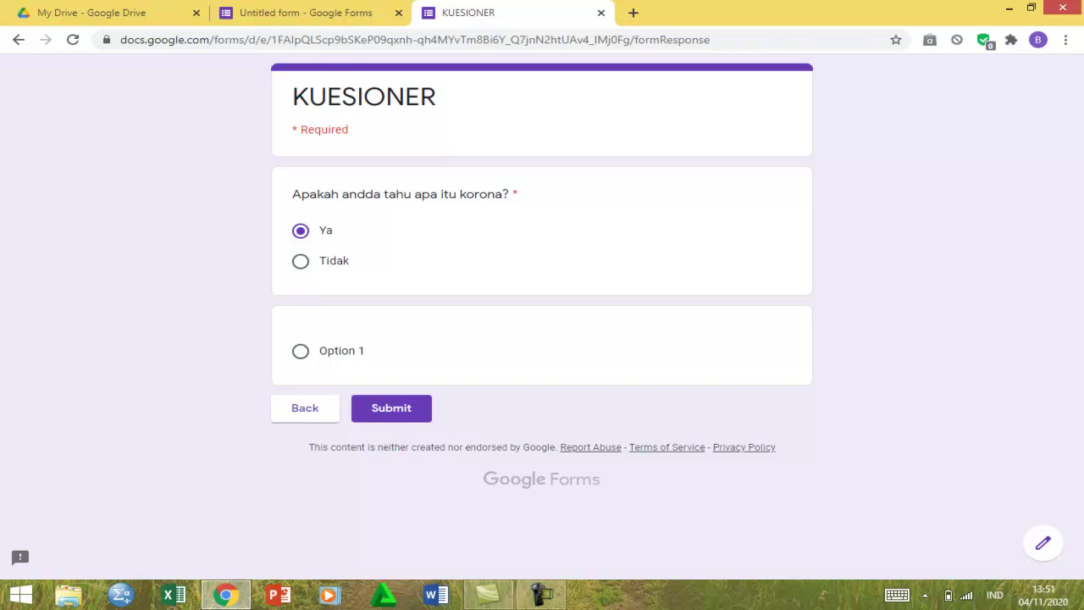
left_click(305, 13)
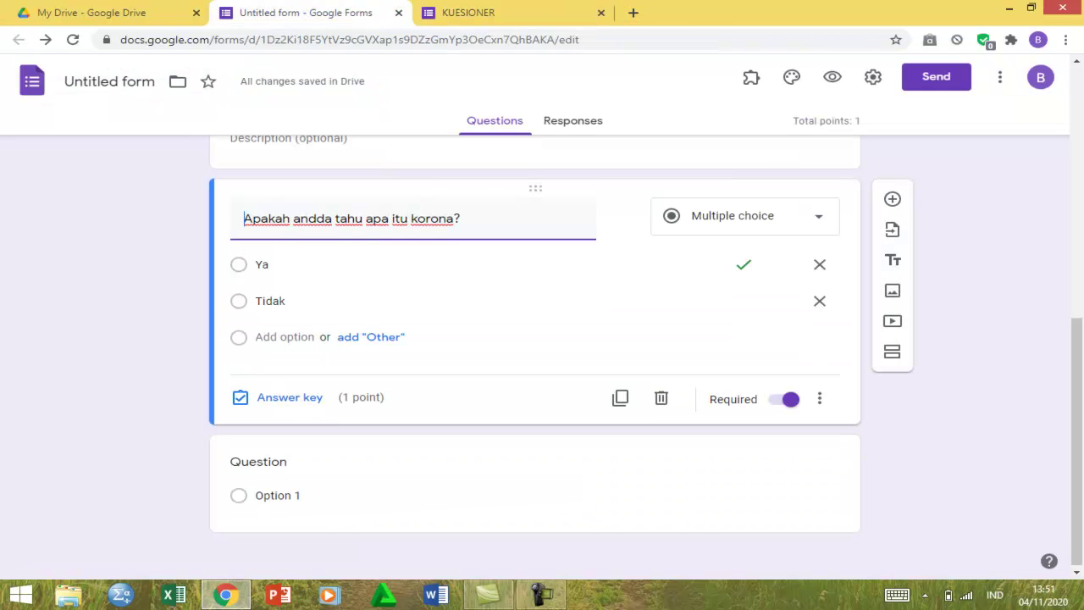
scroll(536, 338, "up", 8)
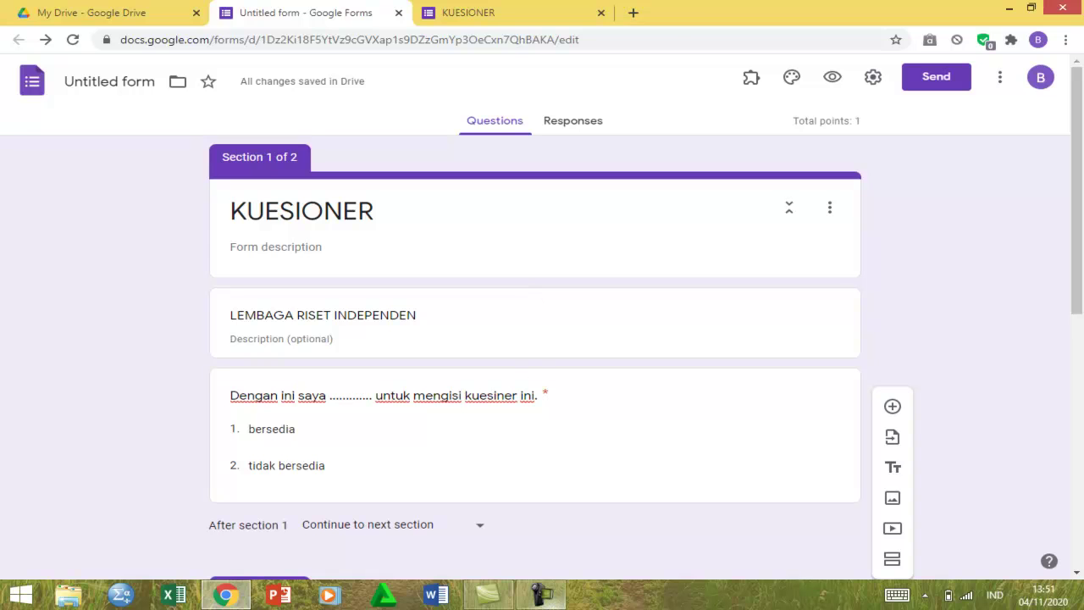
left_click(542, 595)
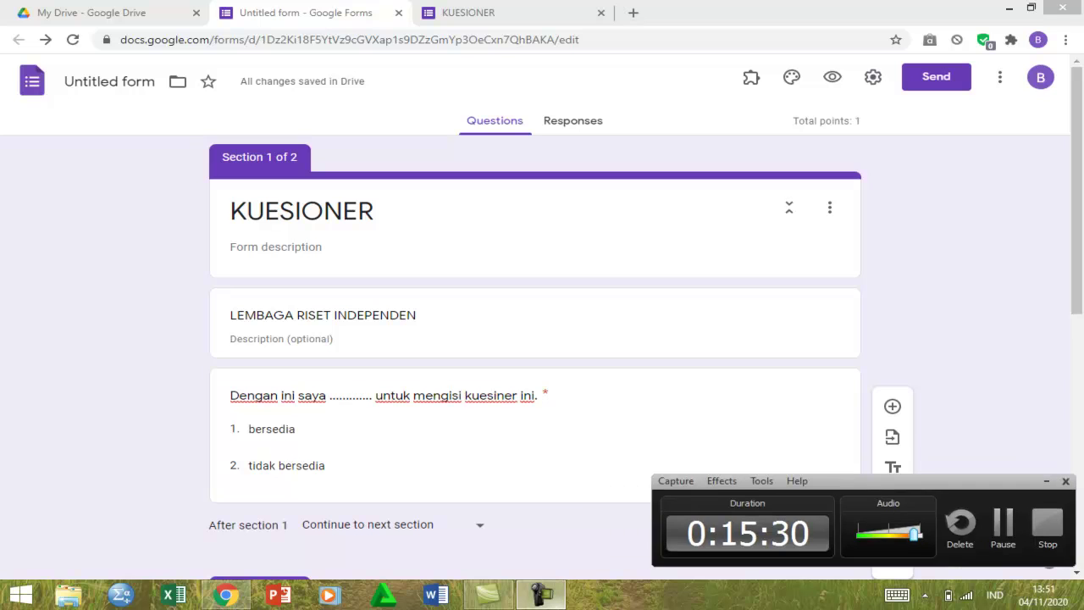
mouse_move(1083, 609)
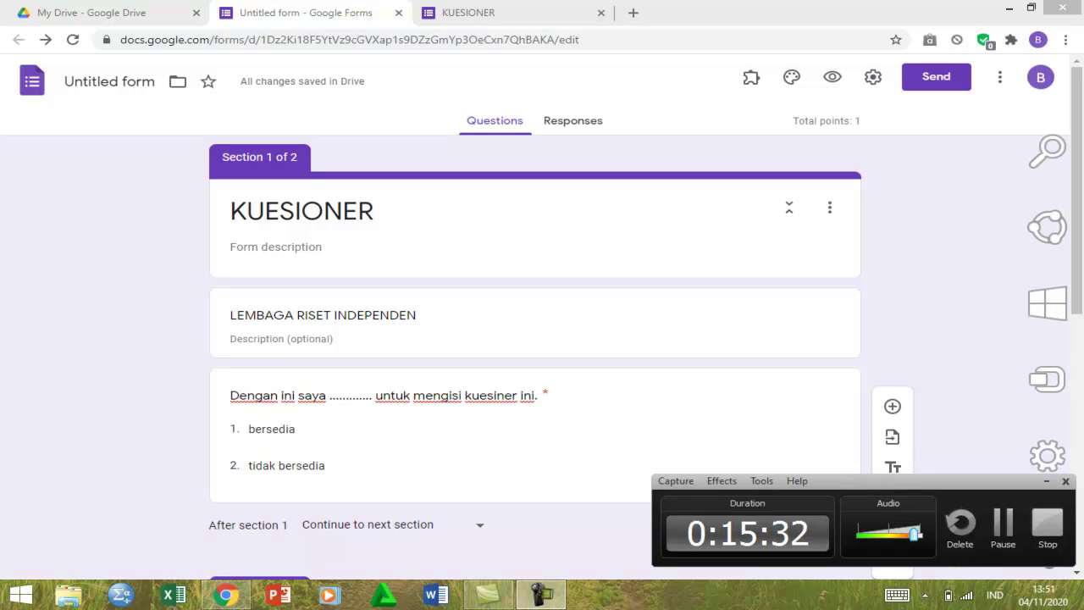